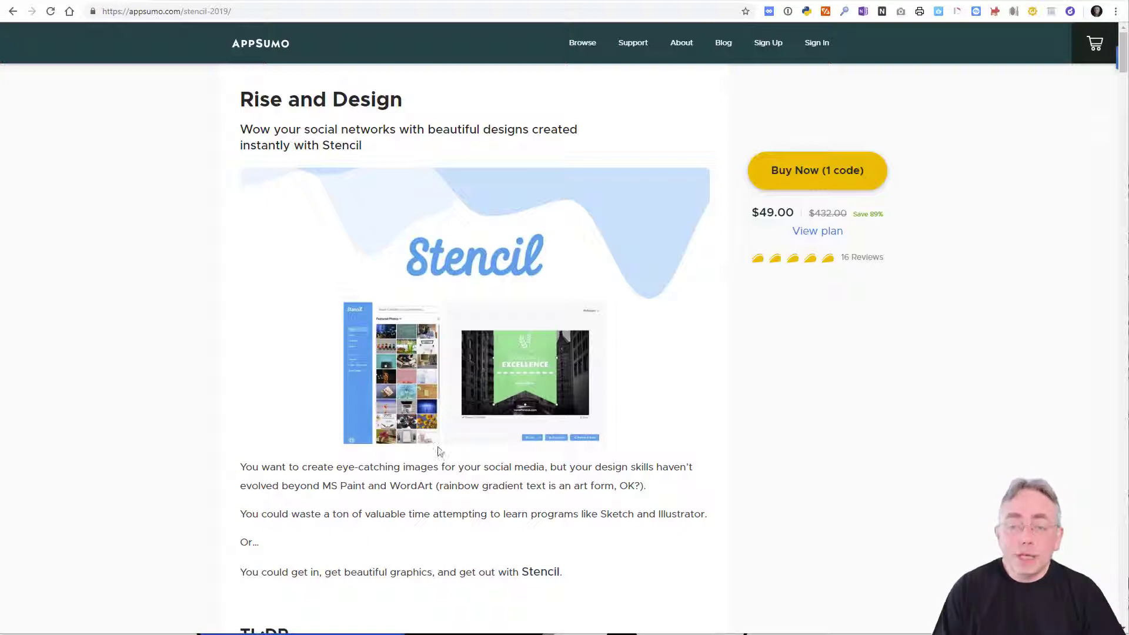
- Examine the AppSumo Stencil offer, from the feature description down to the Unlimited Plan contents and reviews section
scroll(622, 409, down, 2)
scroll(622, 410, down, 10)
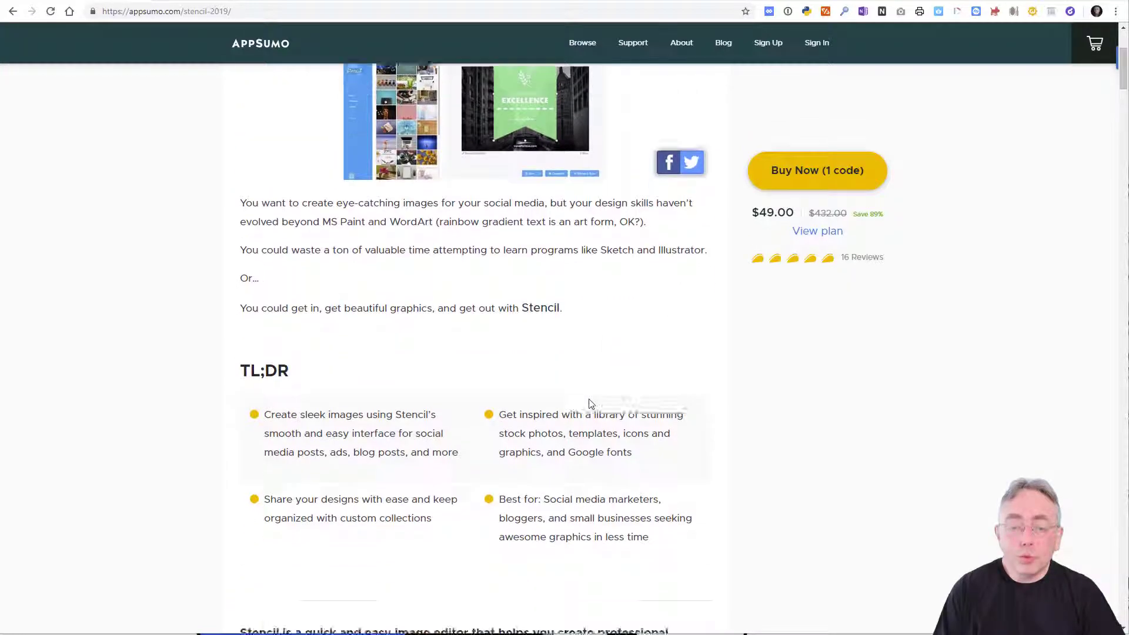
scroll(593, 401, down, 18)
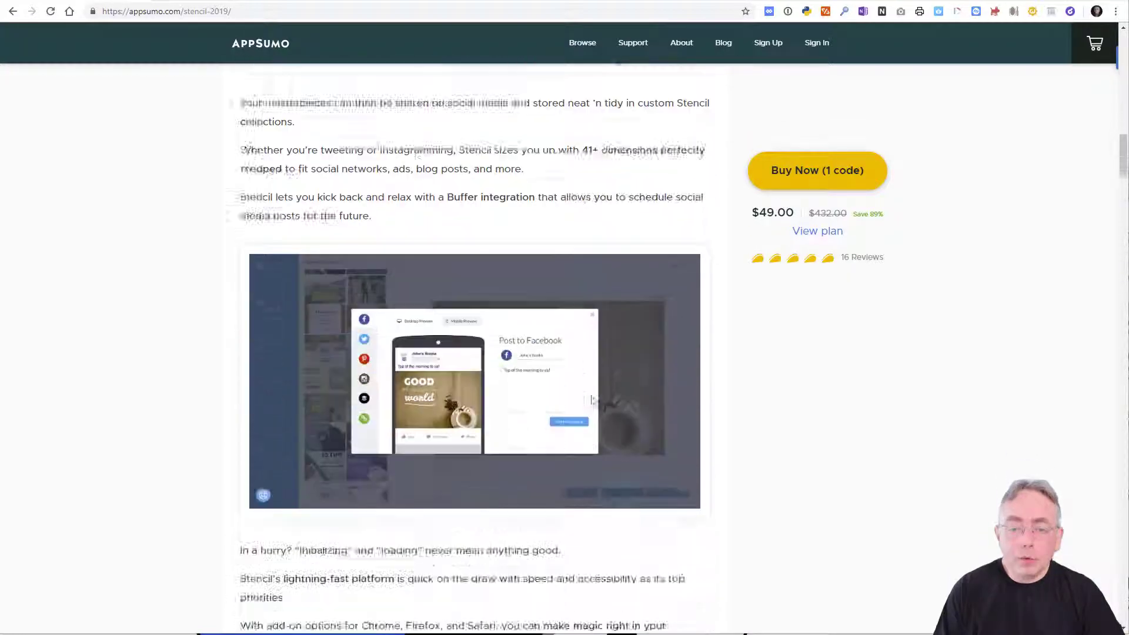
scroll(593, 401, down, 16)
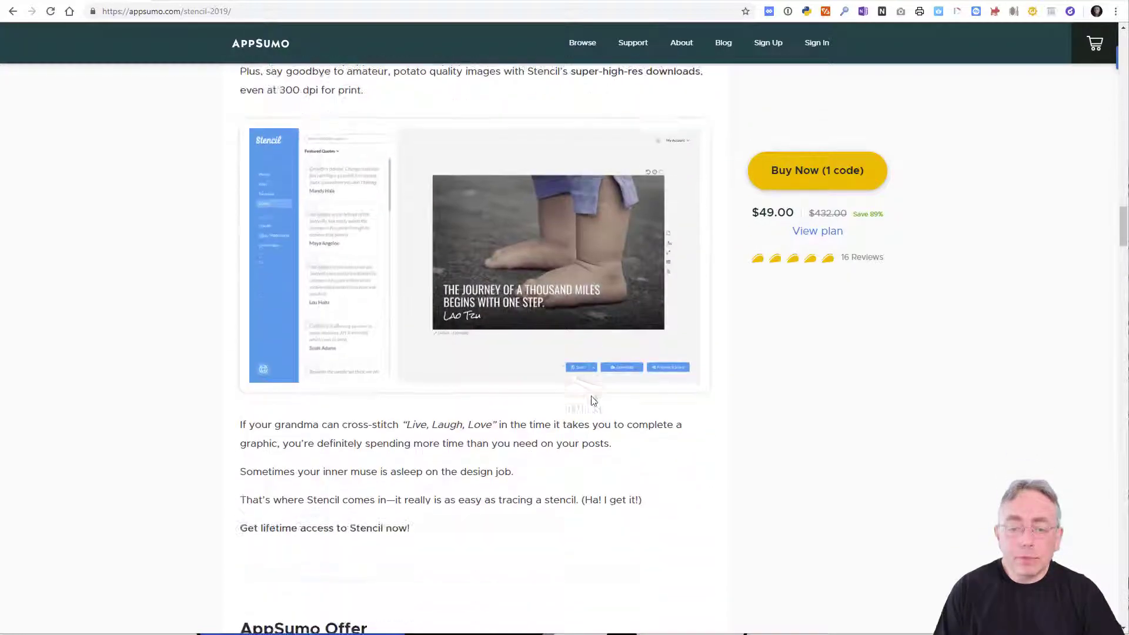
scroll(593, 401, up, 1)
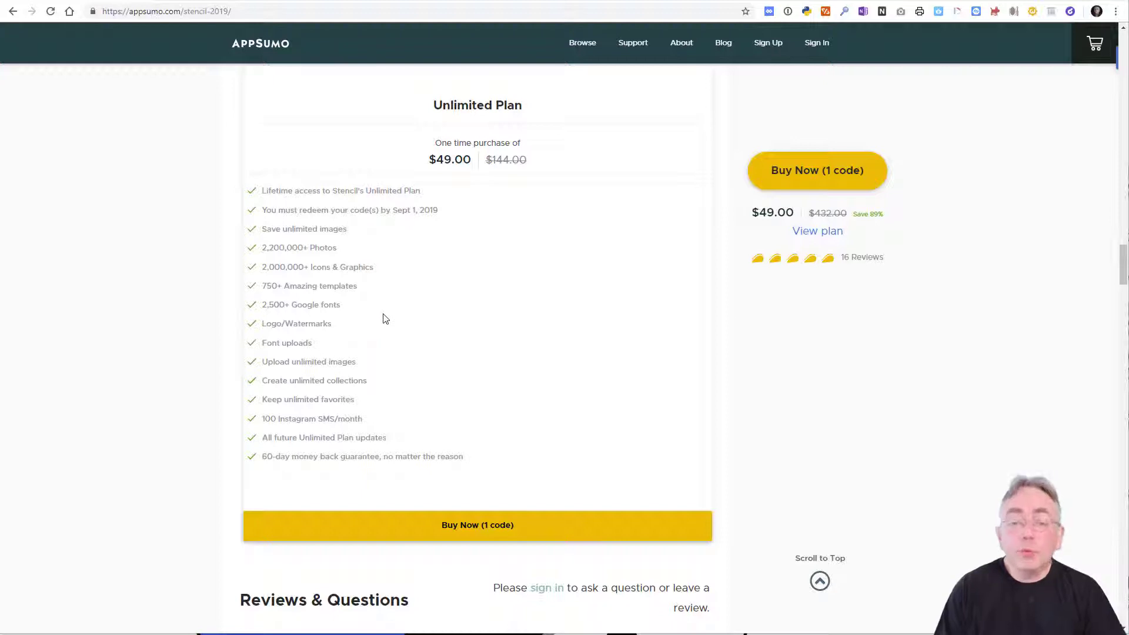
scroll(385, 318, down, 2)
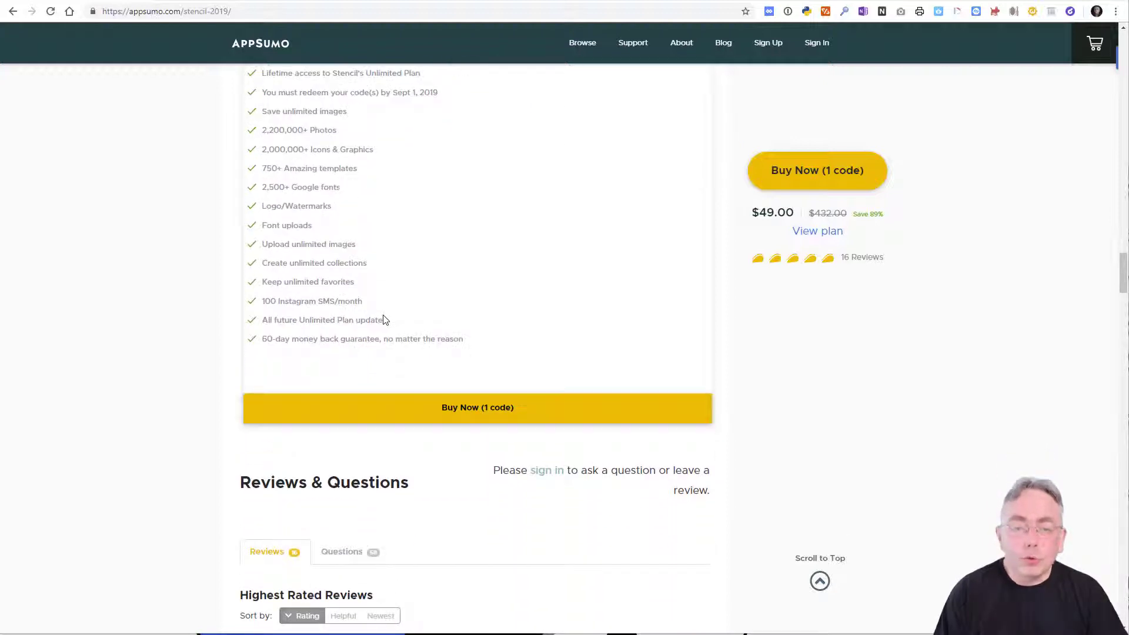
scroll(385, 319, up, 1)
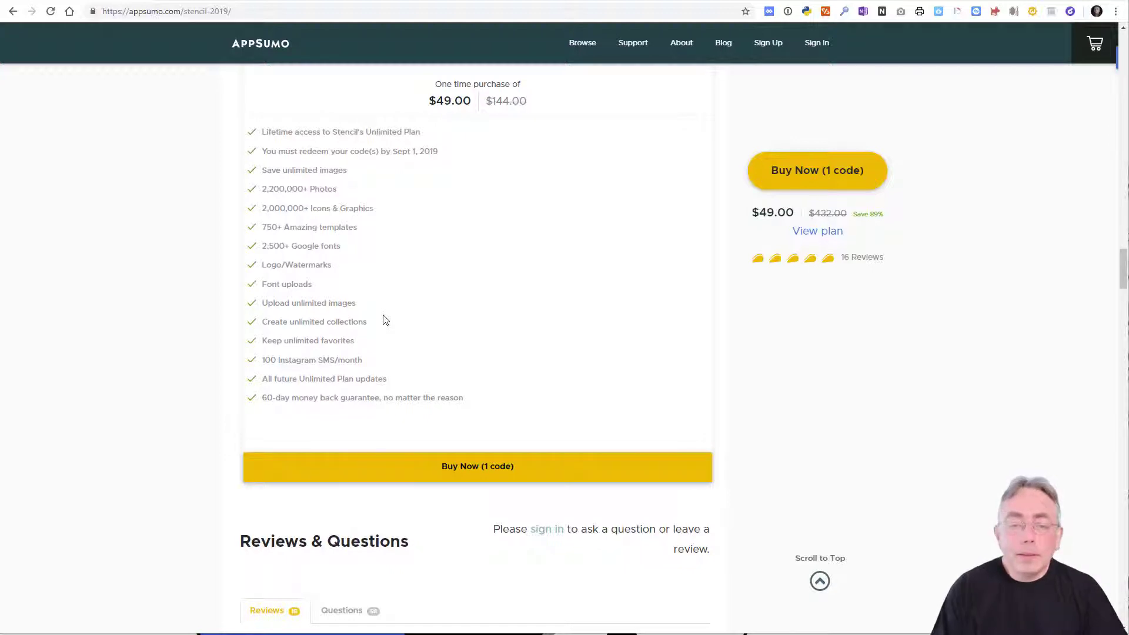
scroll(385, 320, down, 1)
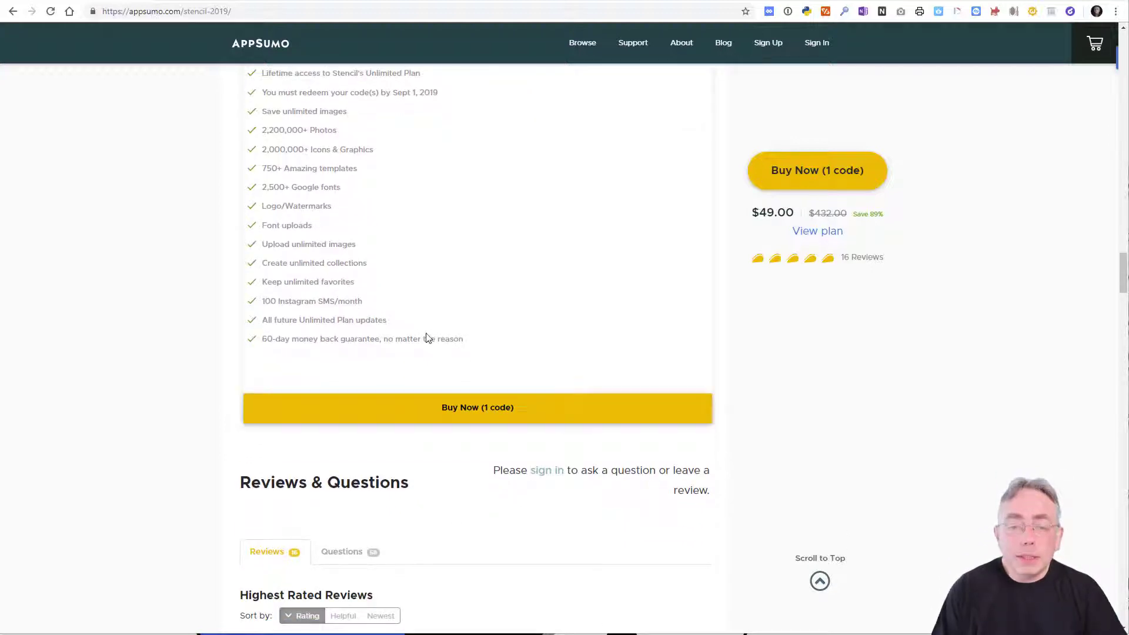
scroll(403, 288, down, 2)
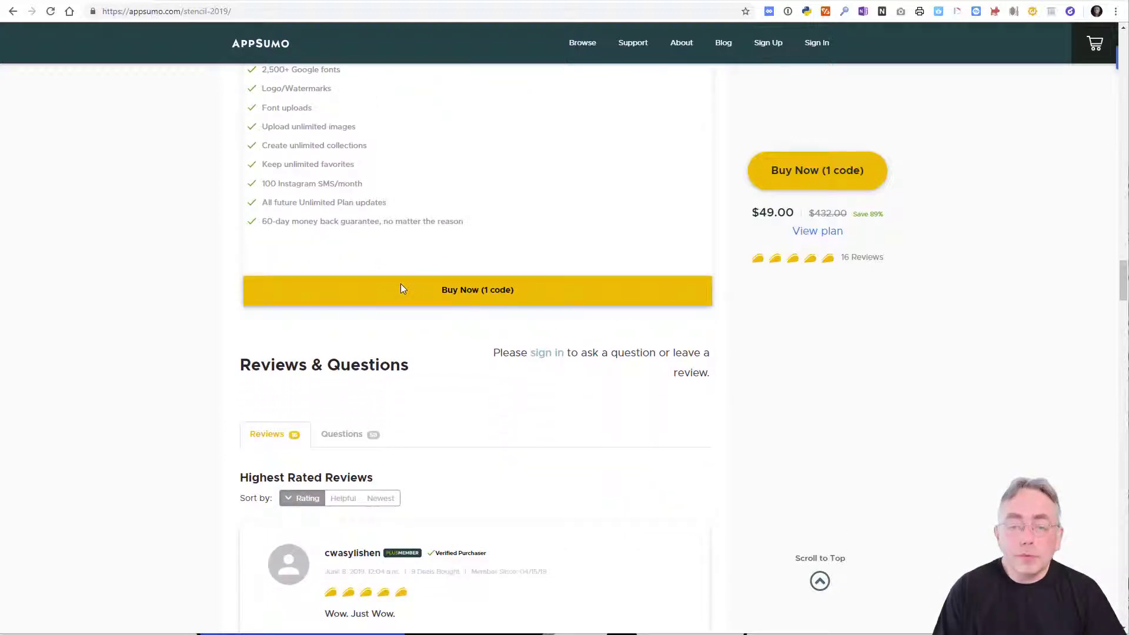
- Switch to the Stencil website and review its homepage, including the sample images and the feature overview
click(215, 2)
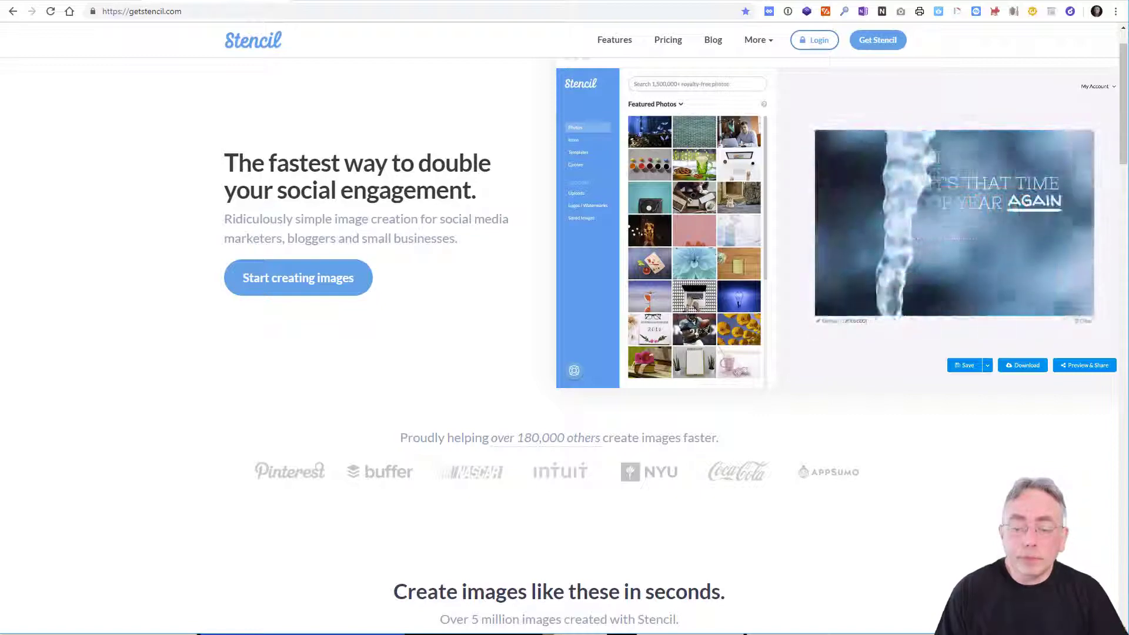
scroll(735, 321, up, 1)
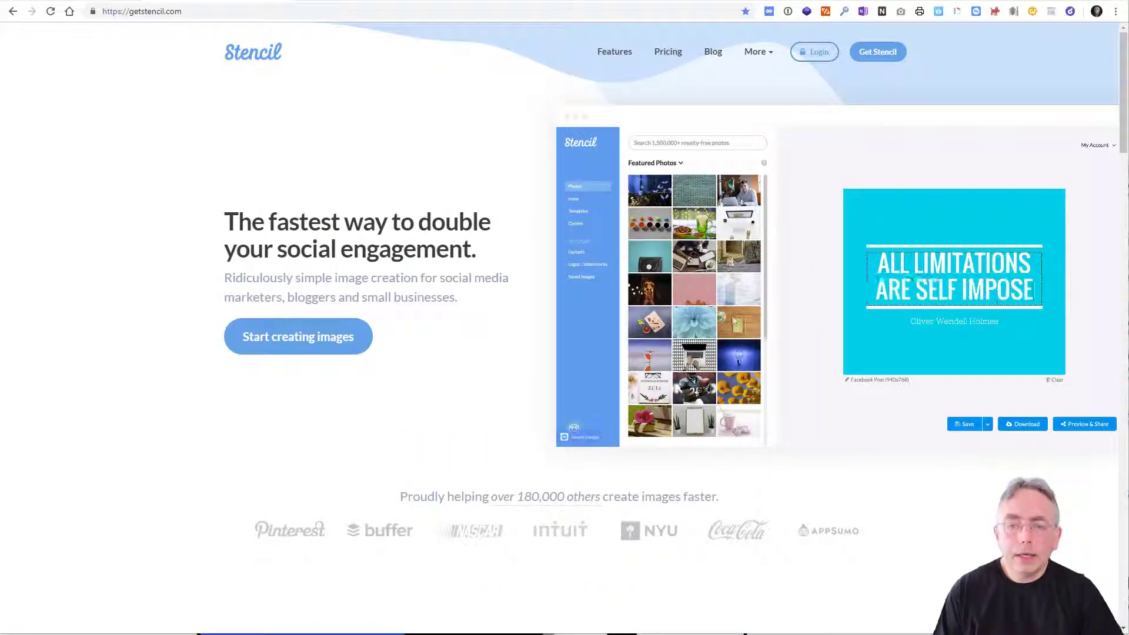
scroll(735, 321, down, 8)
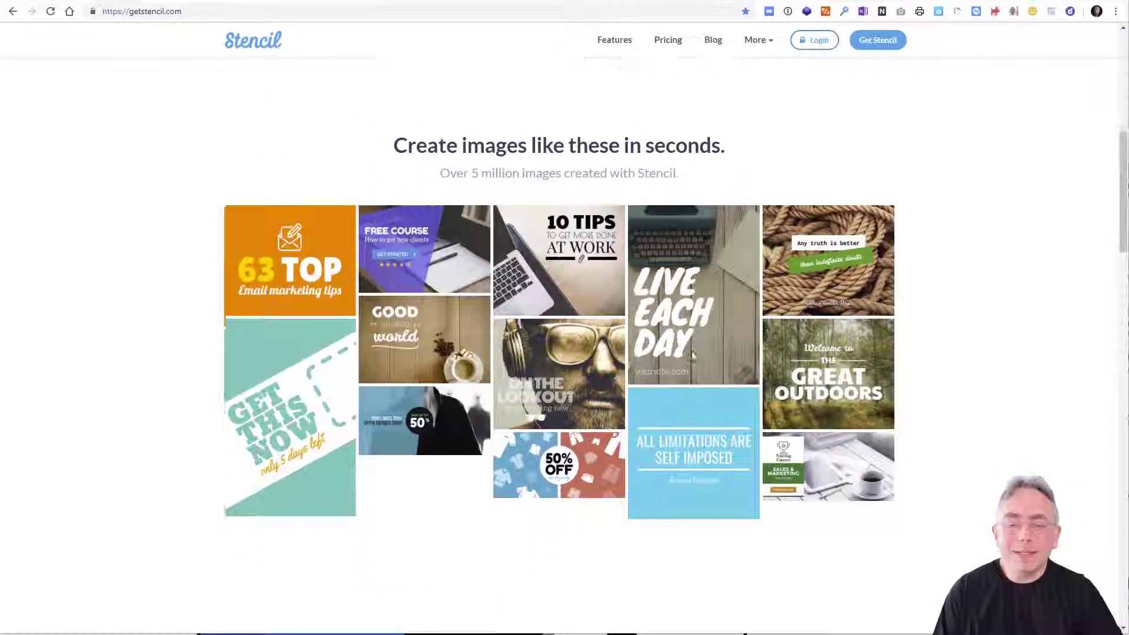
scroll(693, 355, down, 19)
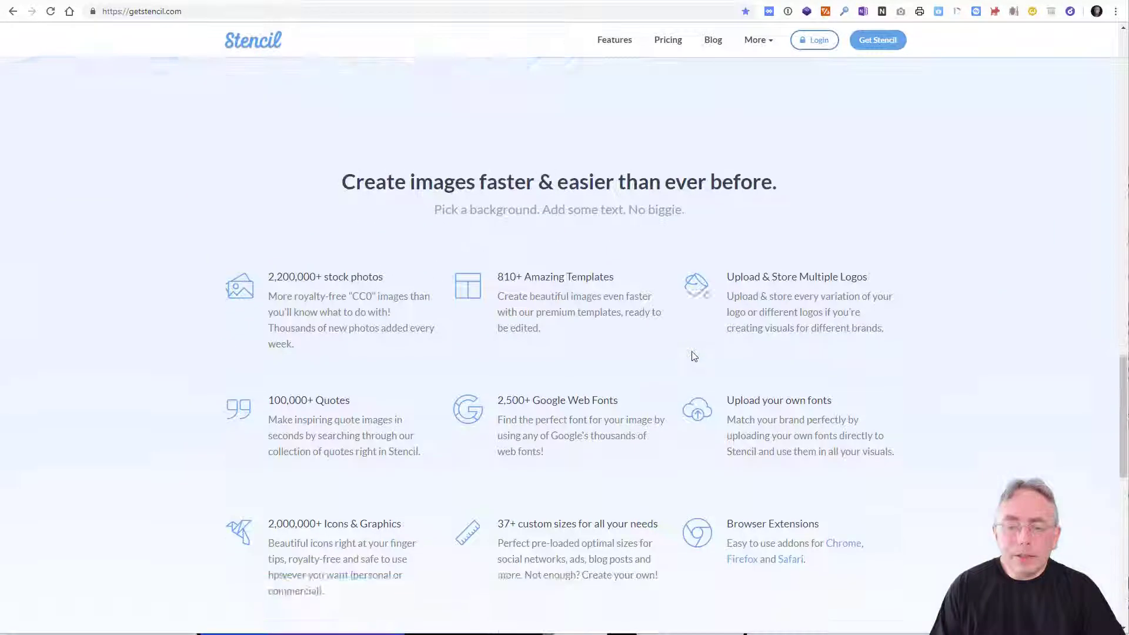
scroll(693, 355, down, 2)
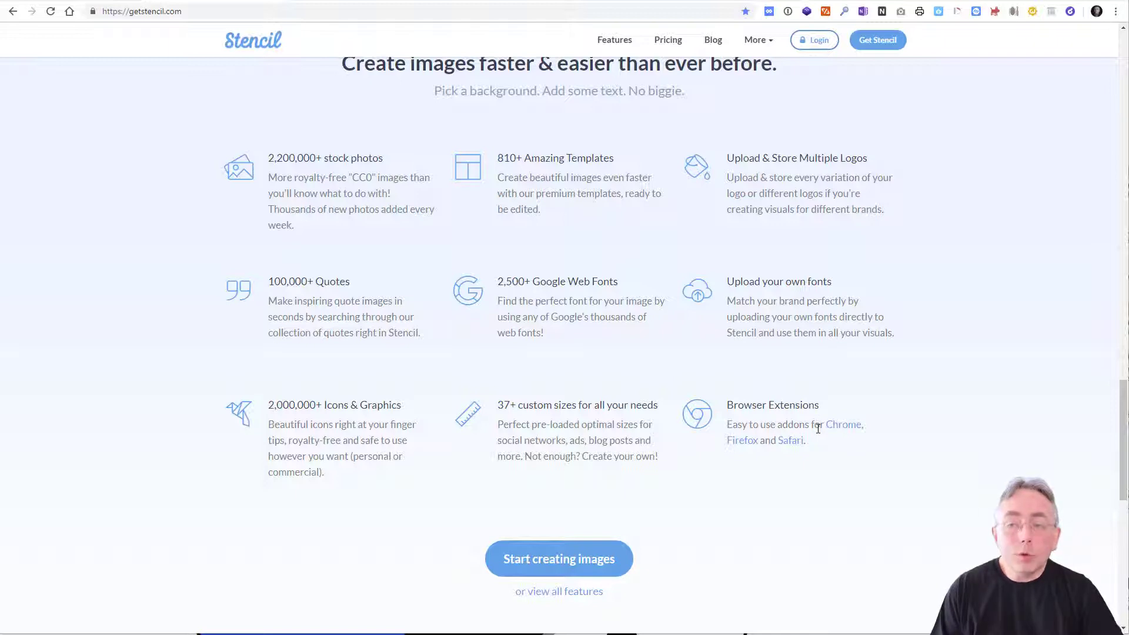
- Open Stencil's pricing page and compare the Free, Pro and Unlimited plans
click(674, 41)
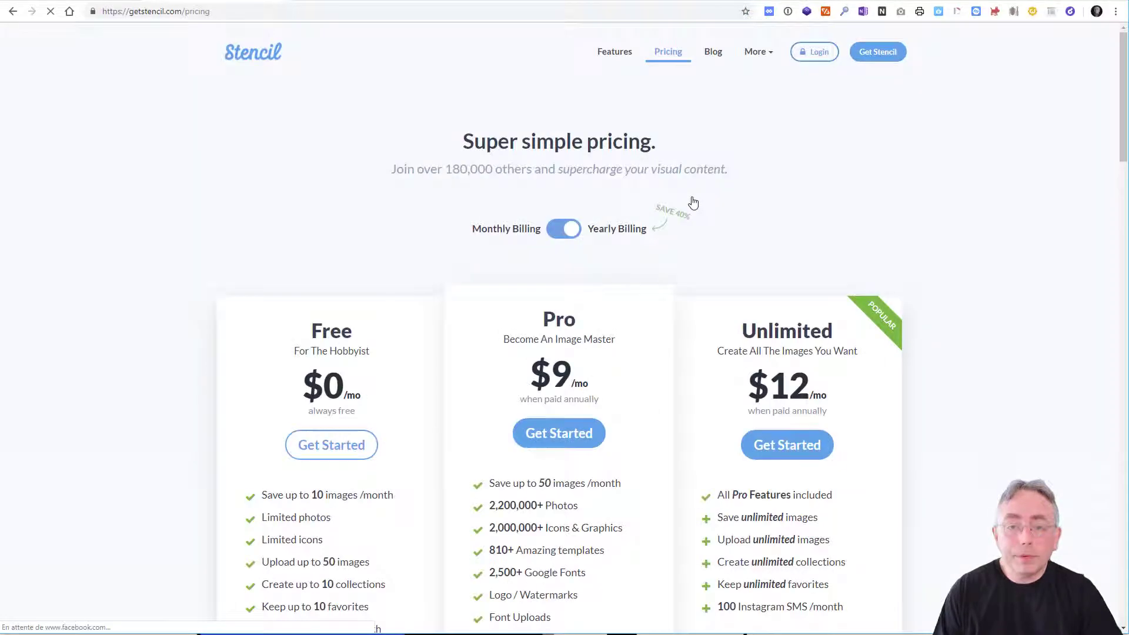
scroll(671, 216, down, 3)
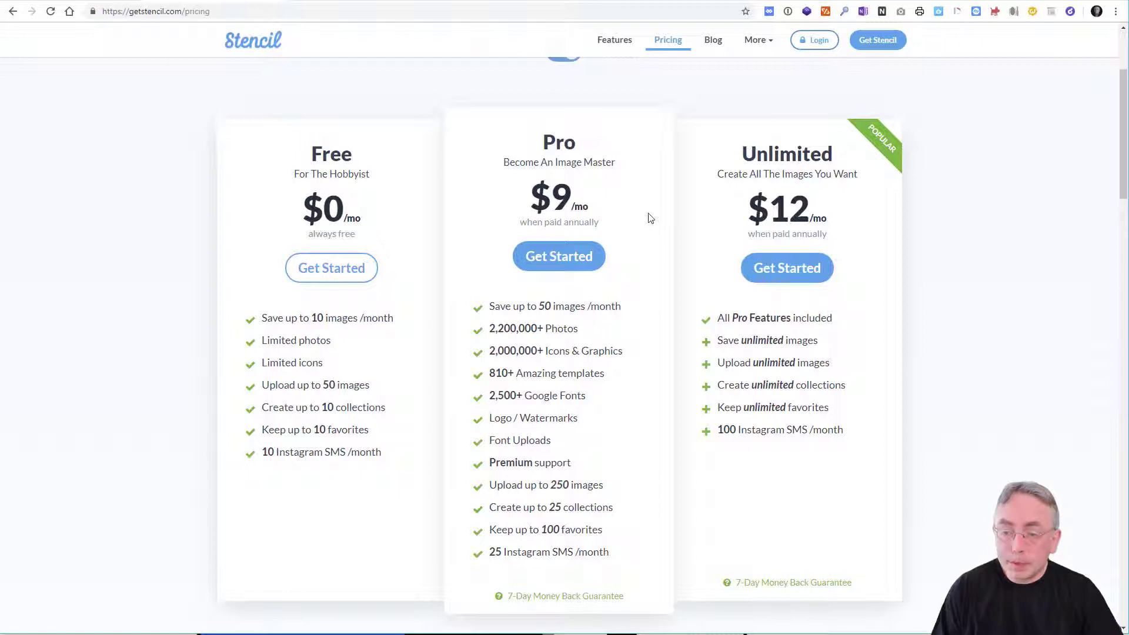
mouse_move(750, 438)
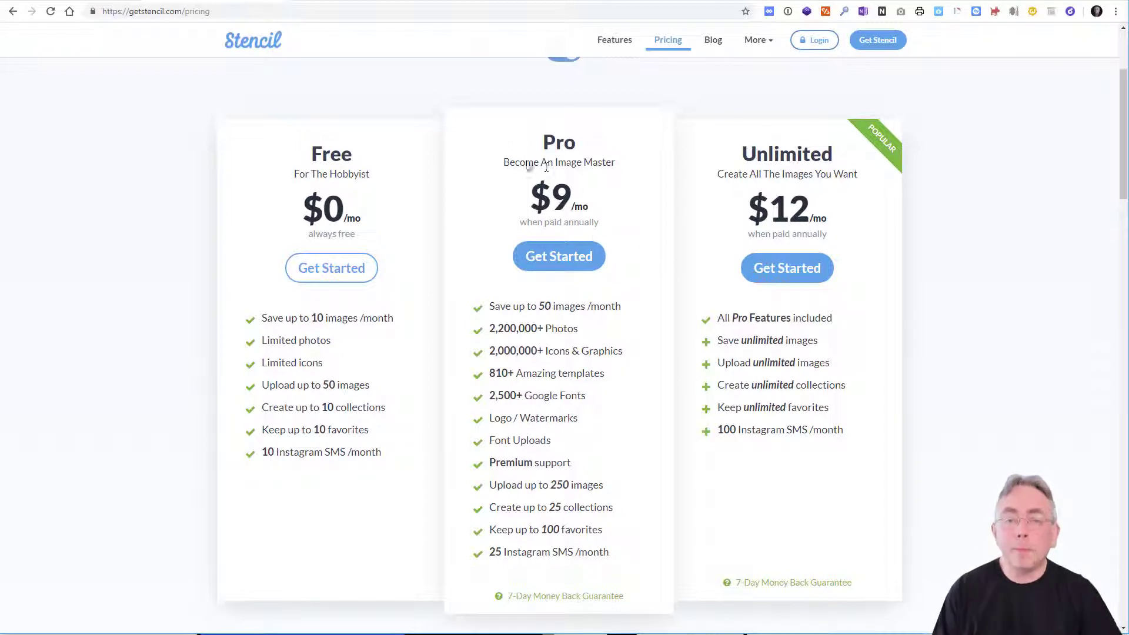
- Switch to the Stencil image editor and browse its library of featured photos
click(329, 2)
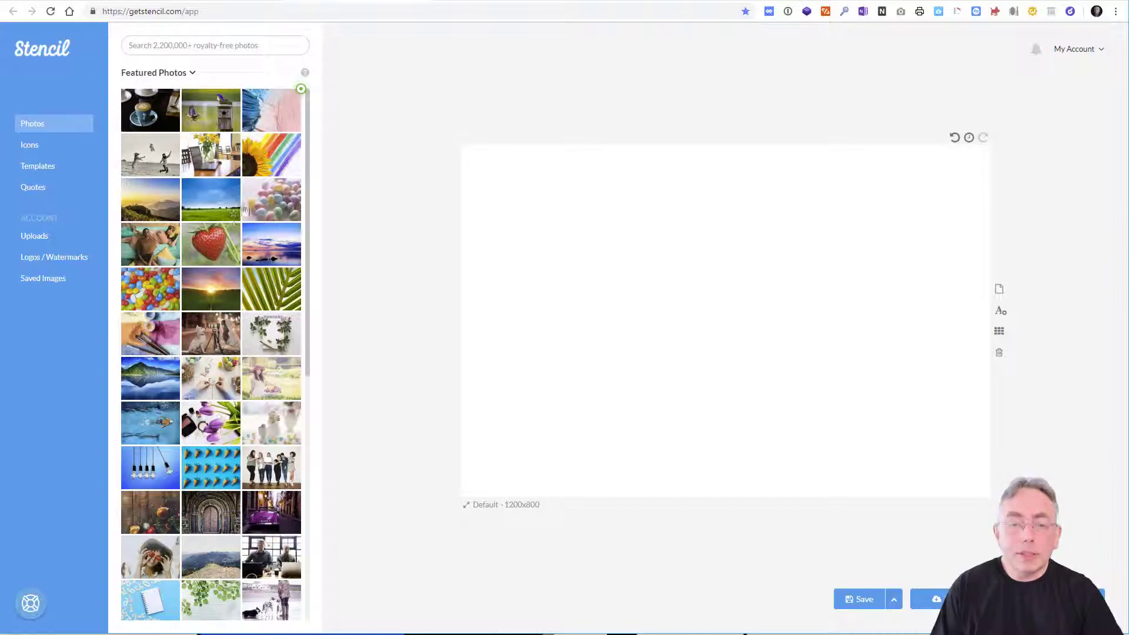
scroll(213, 259, down, 8)
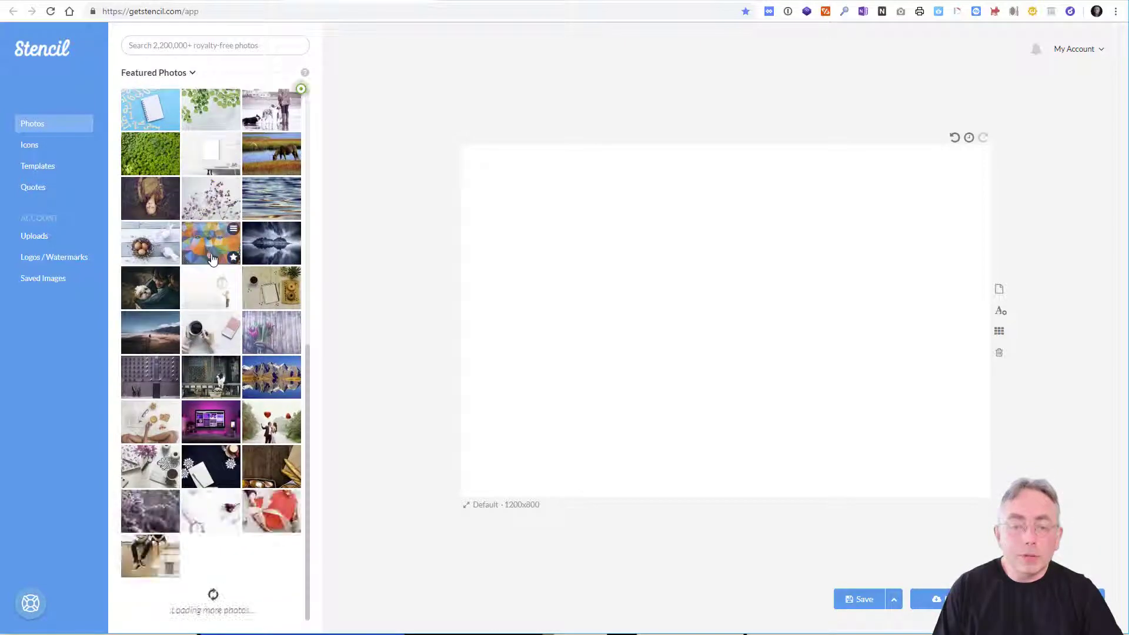
scroll(213, 260, down, 10)
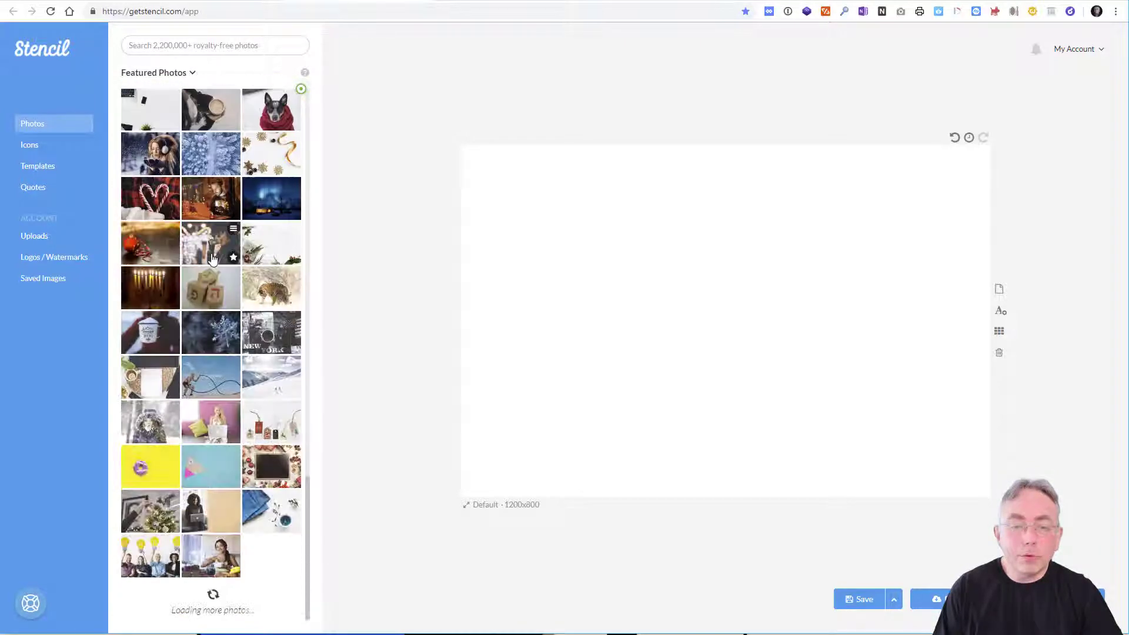
scroll(212, 256, down, 10)
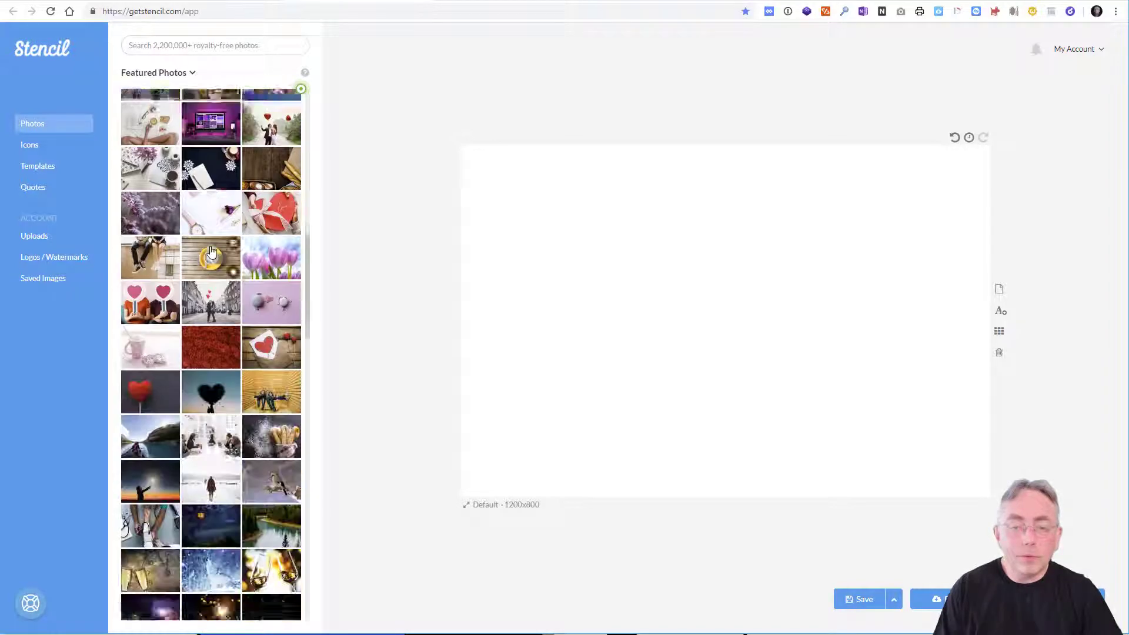
scroll(213, 252, down, 5)
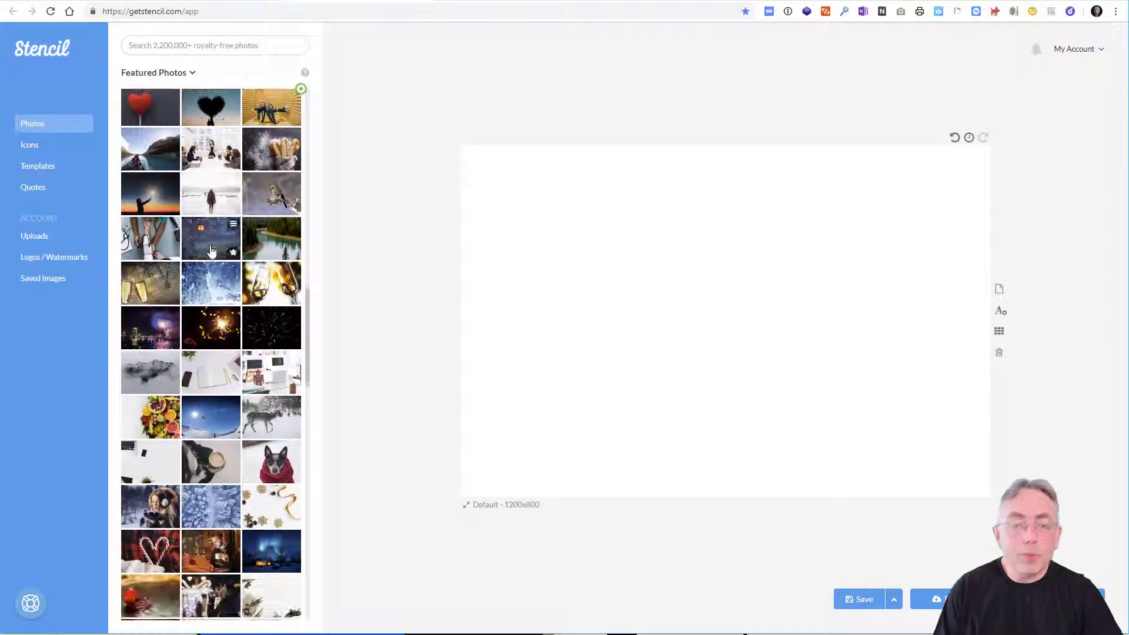
- Look through the featured icons, the featured templates and the featured quotes of the editor
click(34, 151)
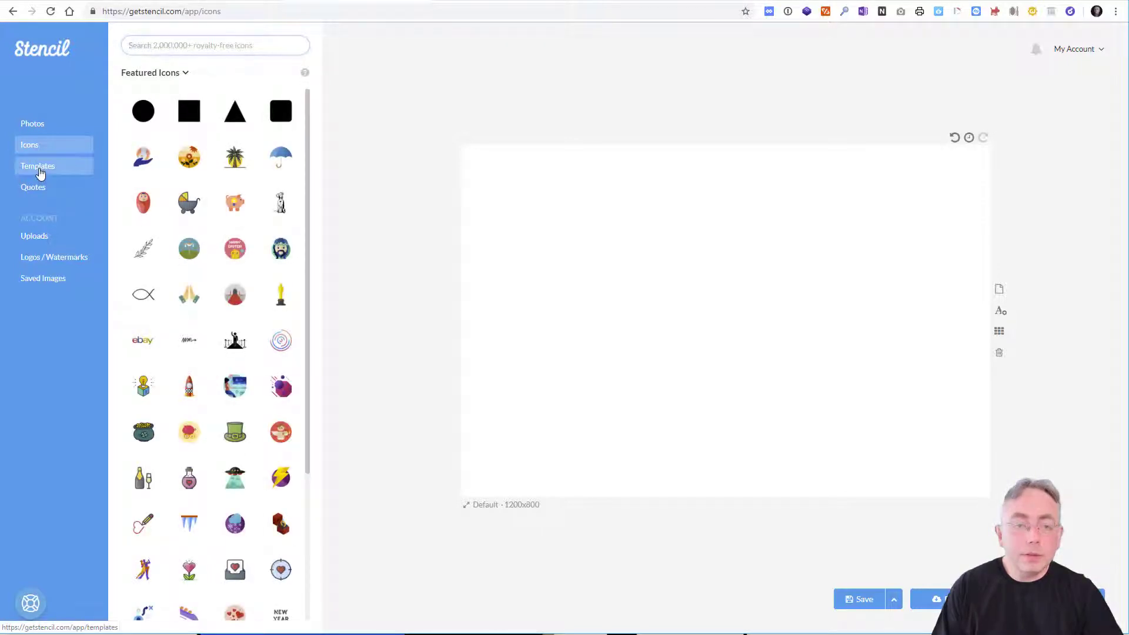
click(40, 173)
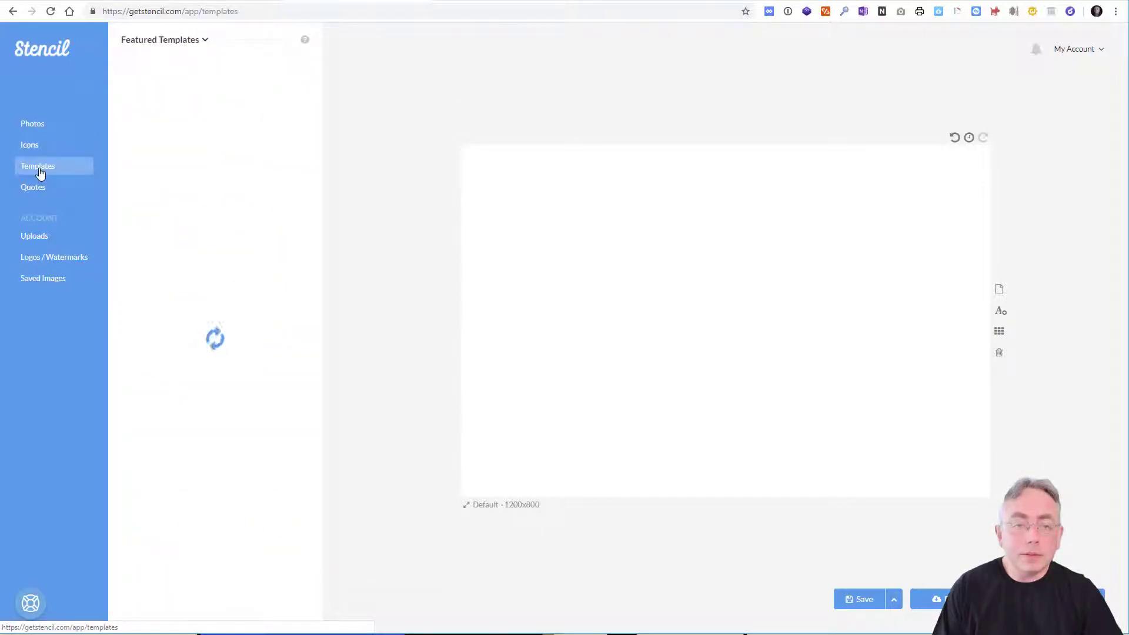
scroll(40, 173, down, 15)
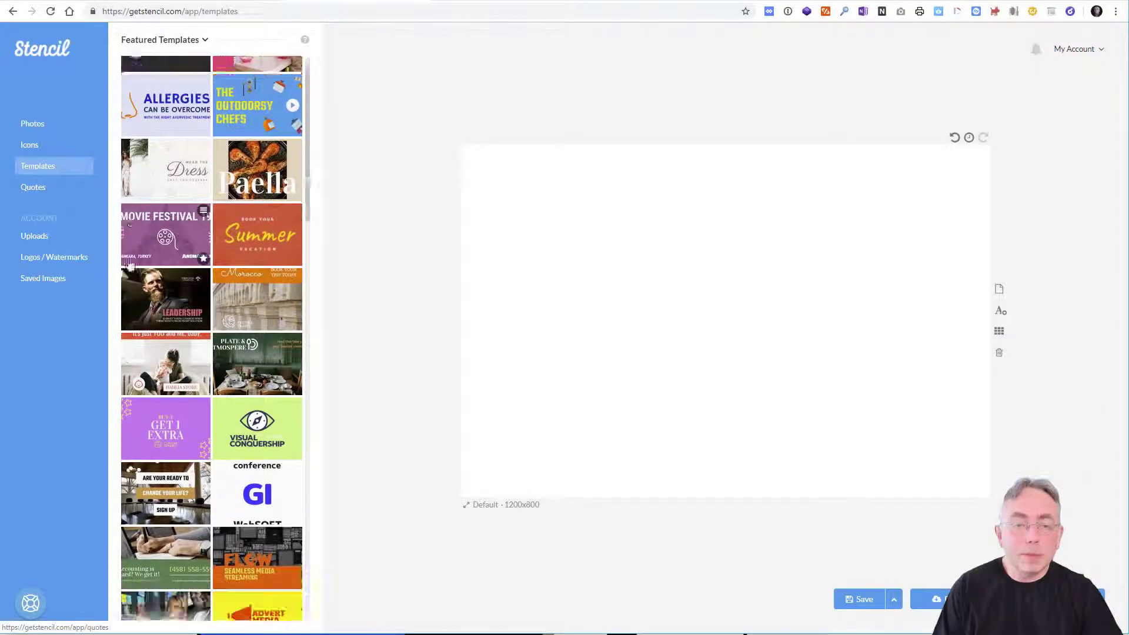
click(34, 196)
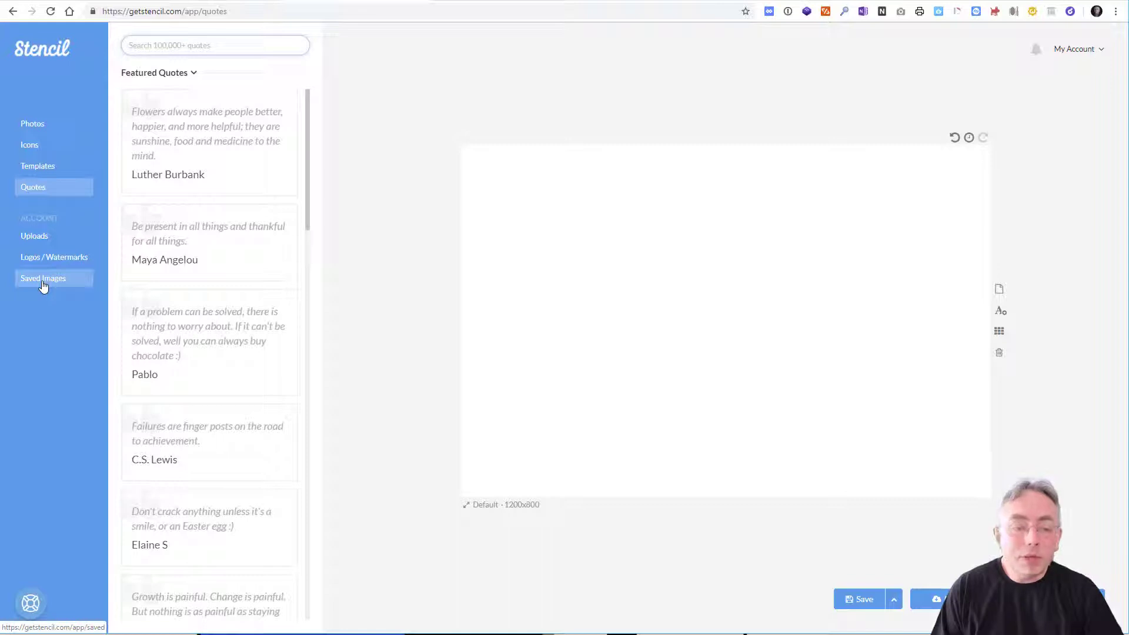
- Search the photo library for "mountain" and use the first snowy peak photo under blue sky as the canvas background
click(34, 125)
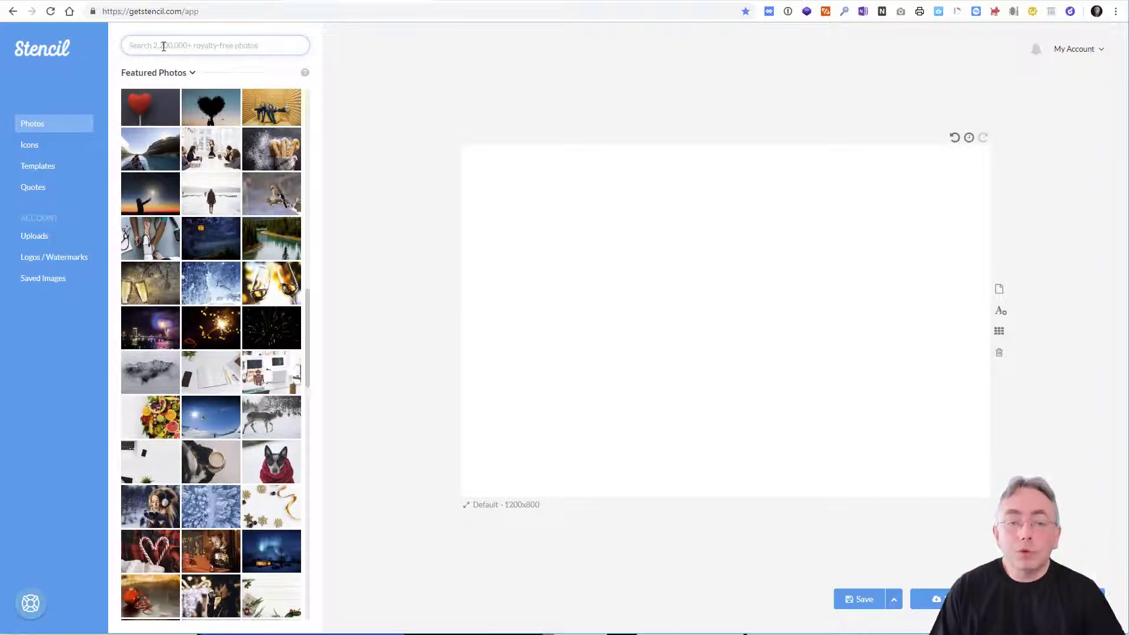
text(mountain)
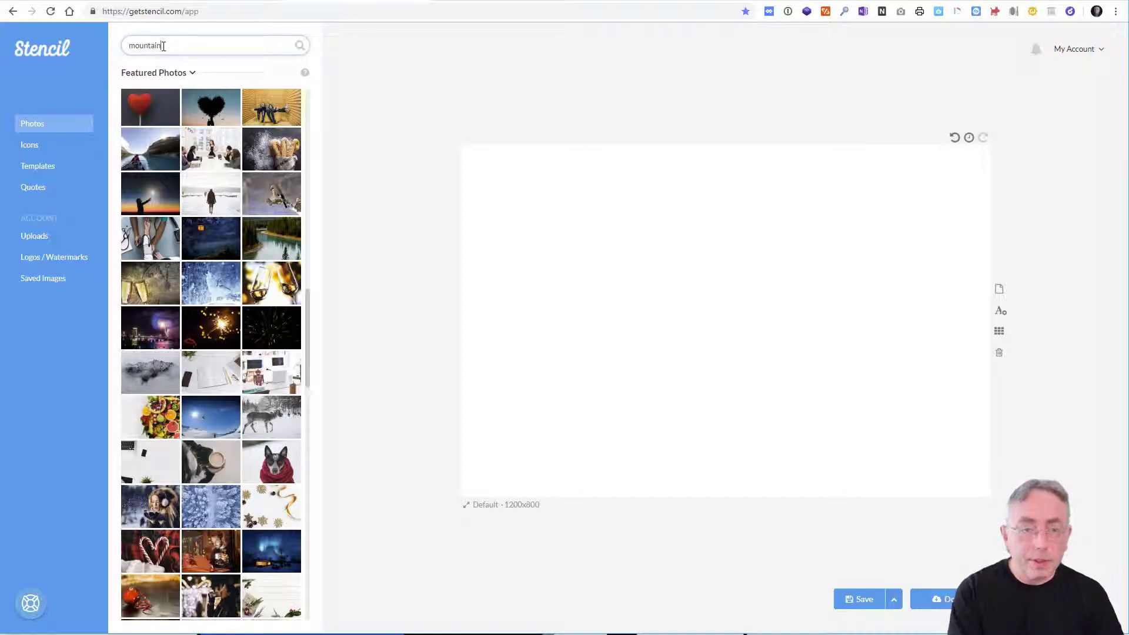
key(Return)
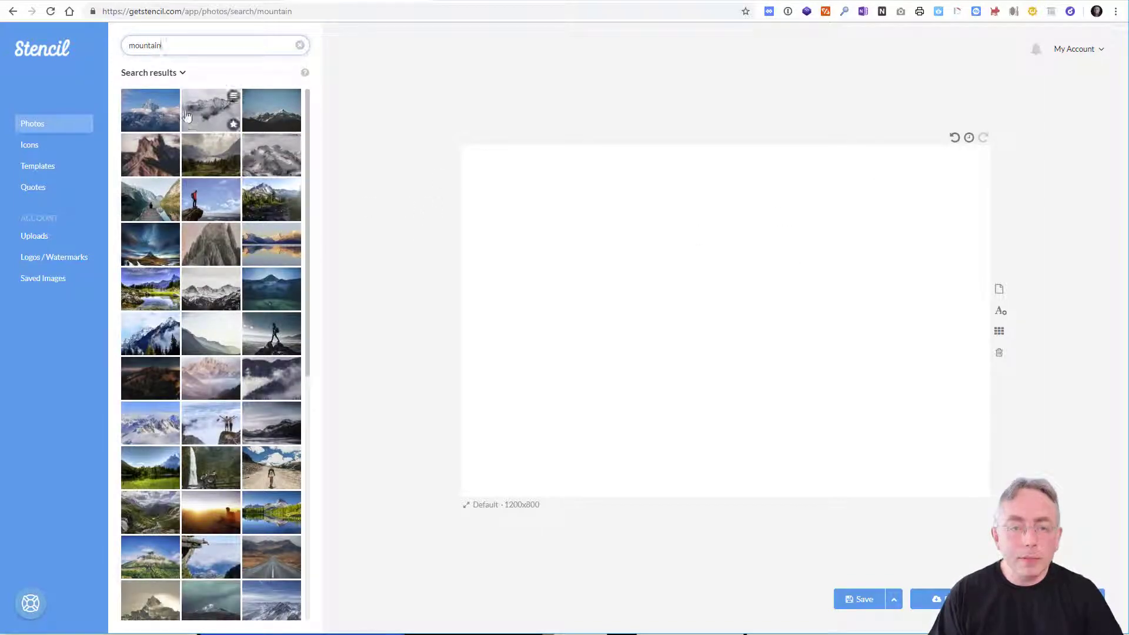
click(140, 115)
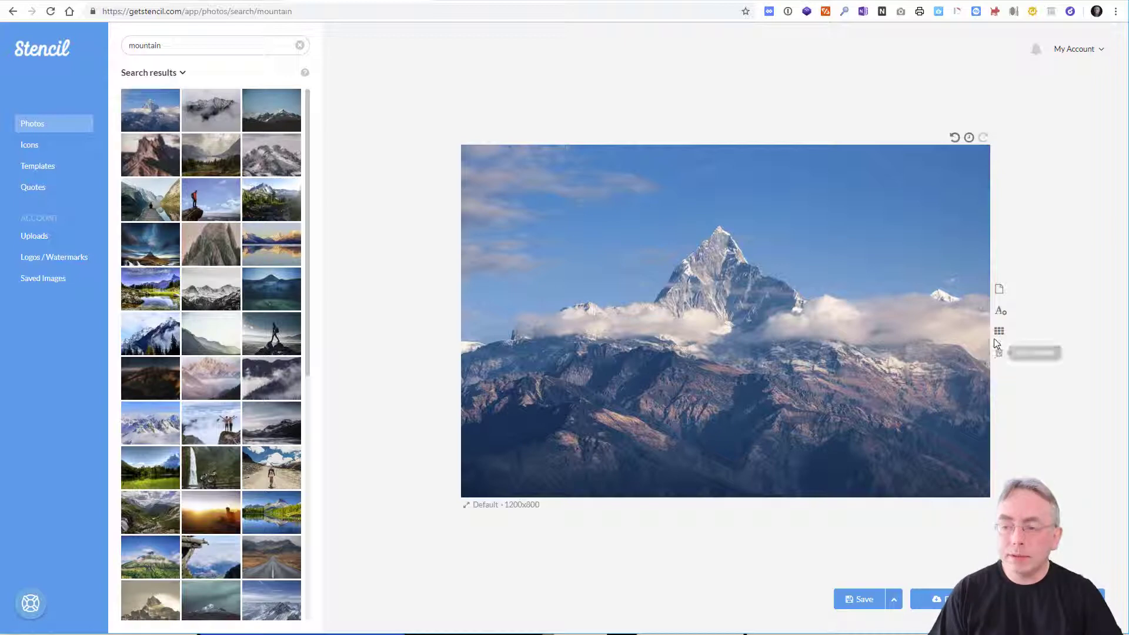
- Add a text box over the mountain photo and replace its placeholder with "bientôt les vacances à la maontagne"
click(1001, 311)
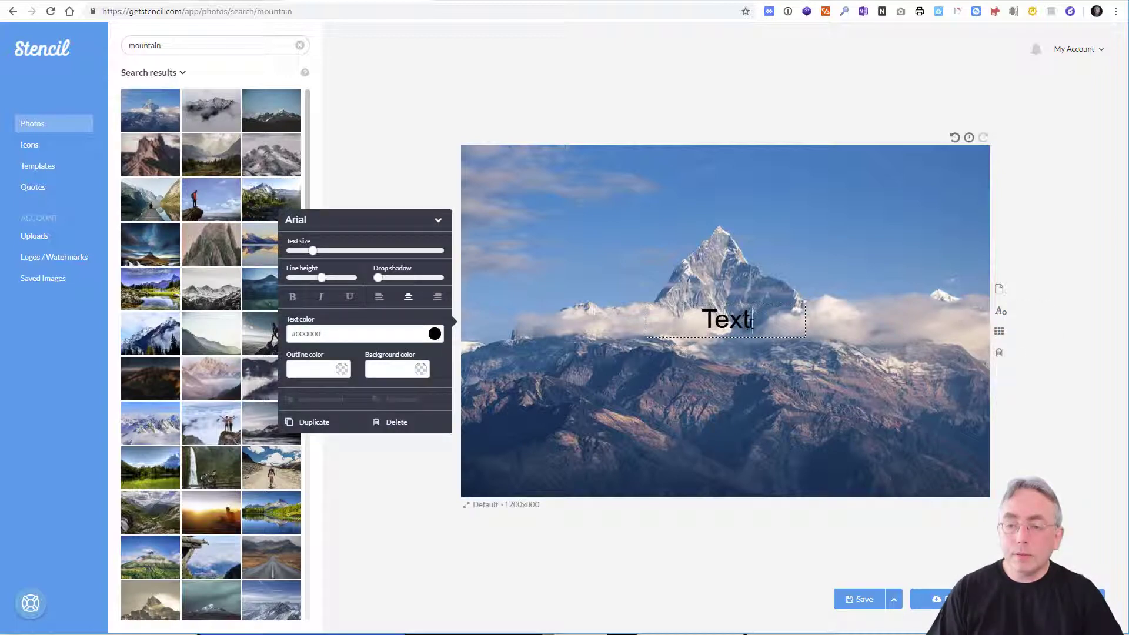
drag(751, 318, 640, 315)
text(bien)
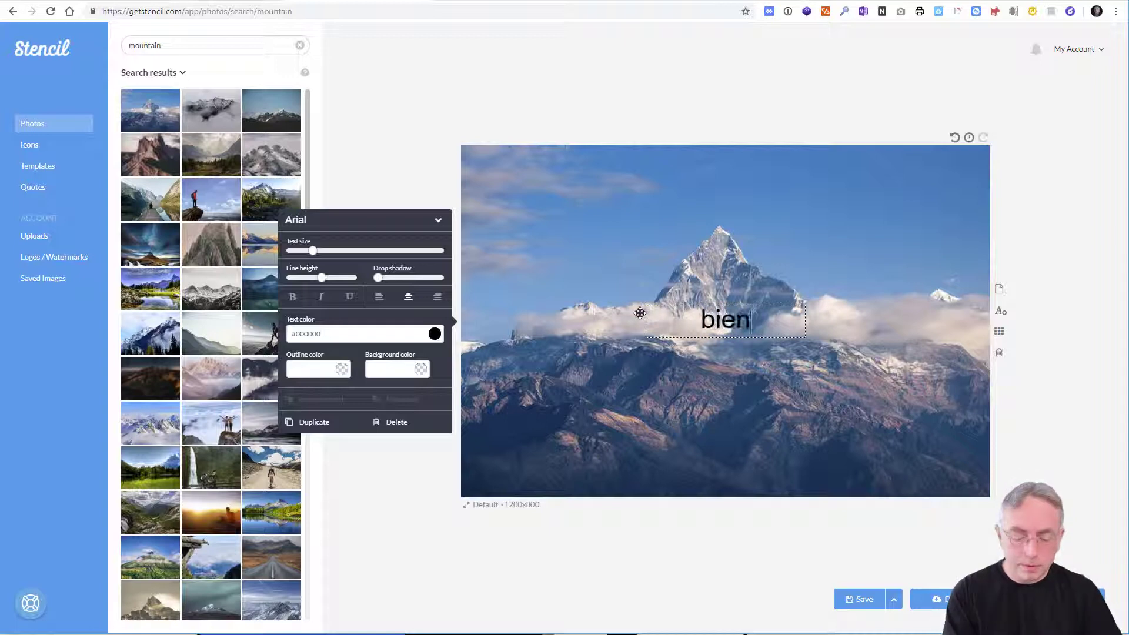
text(tôt les)
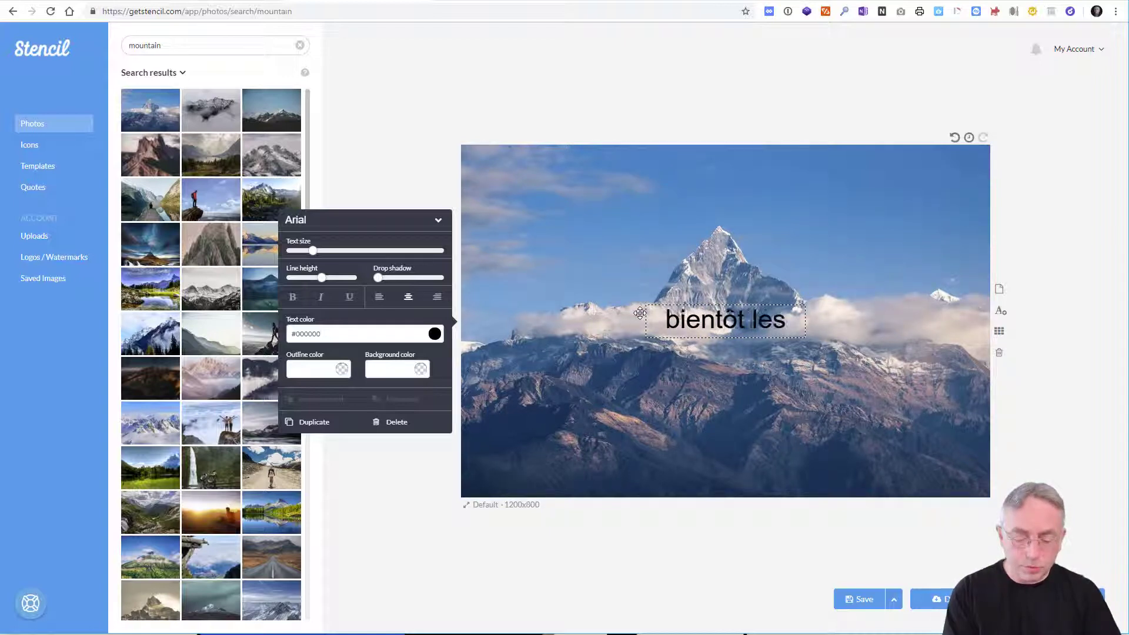
text( vacance)
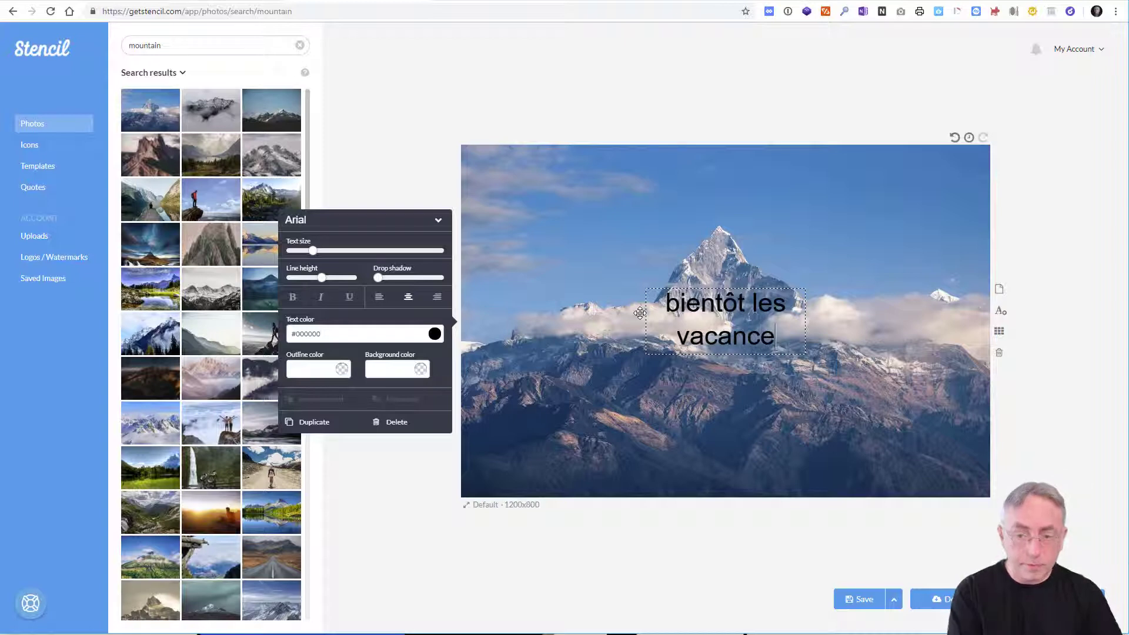
text(s à la)
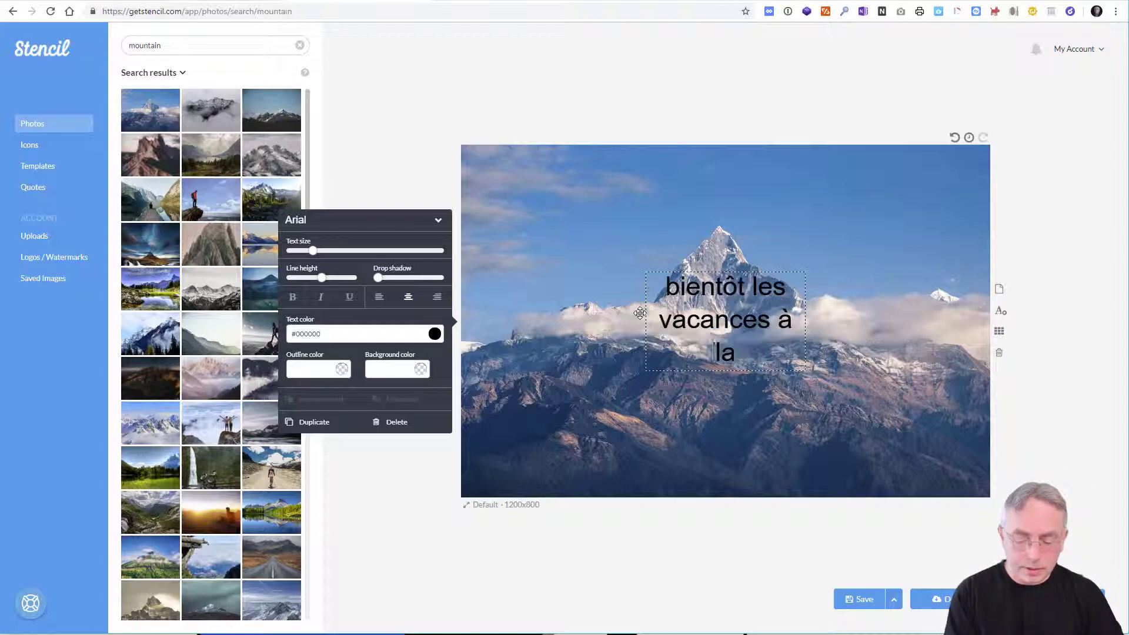
text( maontagne)
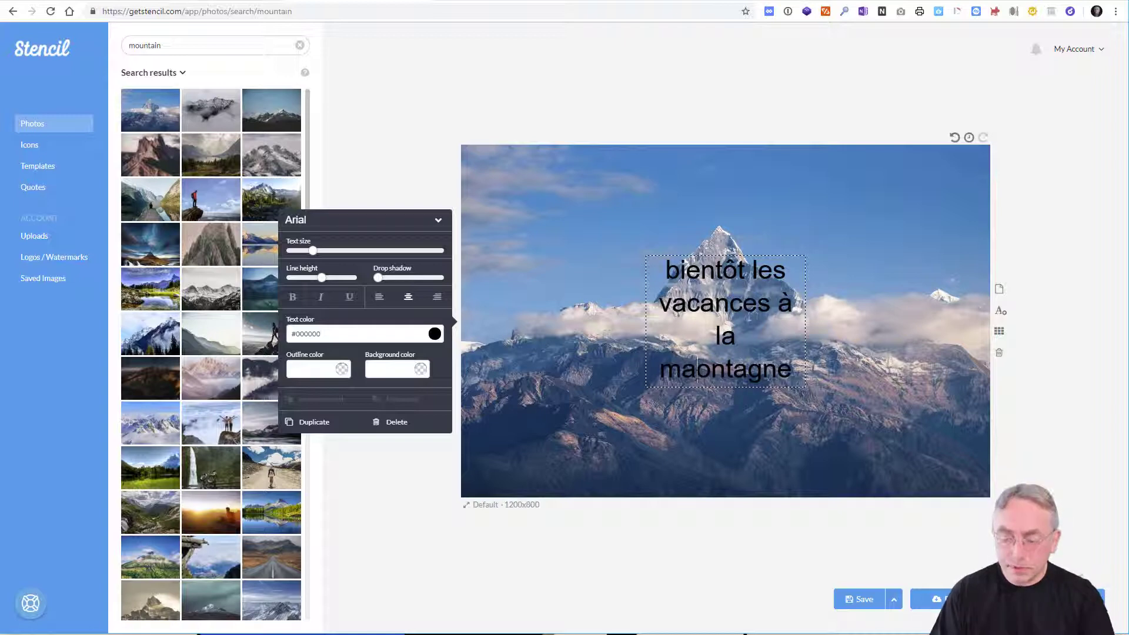
- Correct the caption's last word to "montagne", then widen and reposition its text box so the caption fits on one line across the mountain
key(BackSpace)
click(800, 318)
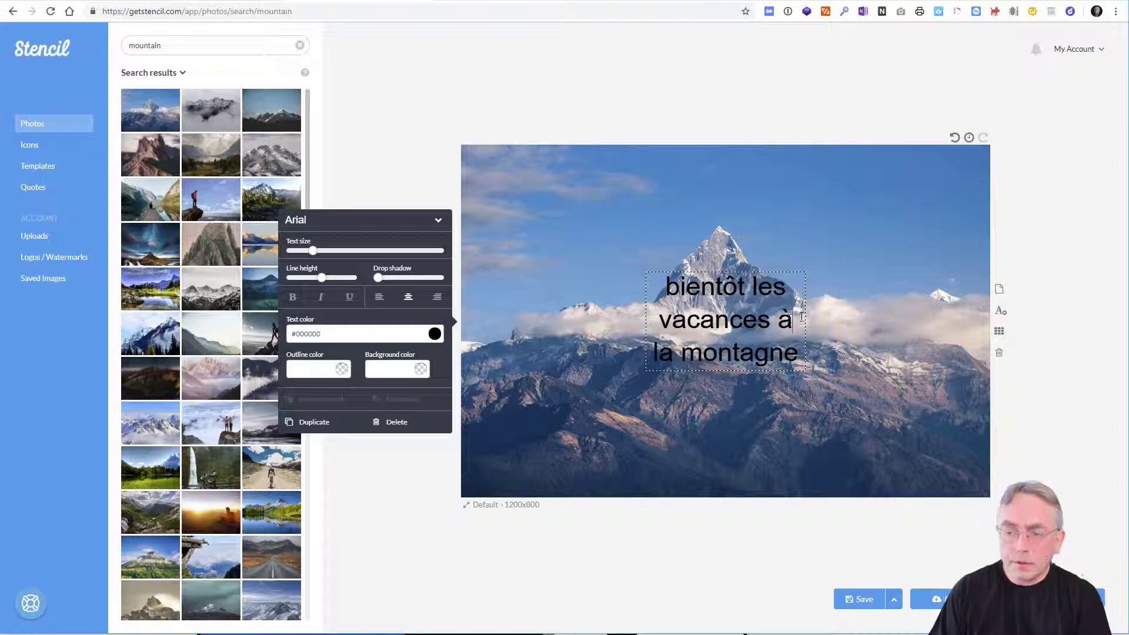
click(807, 317)
drag(806, 321, 991, 318)
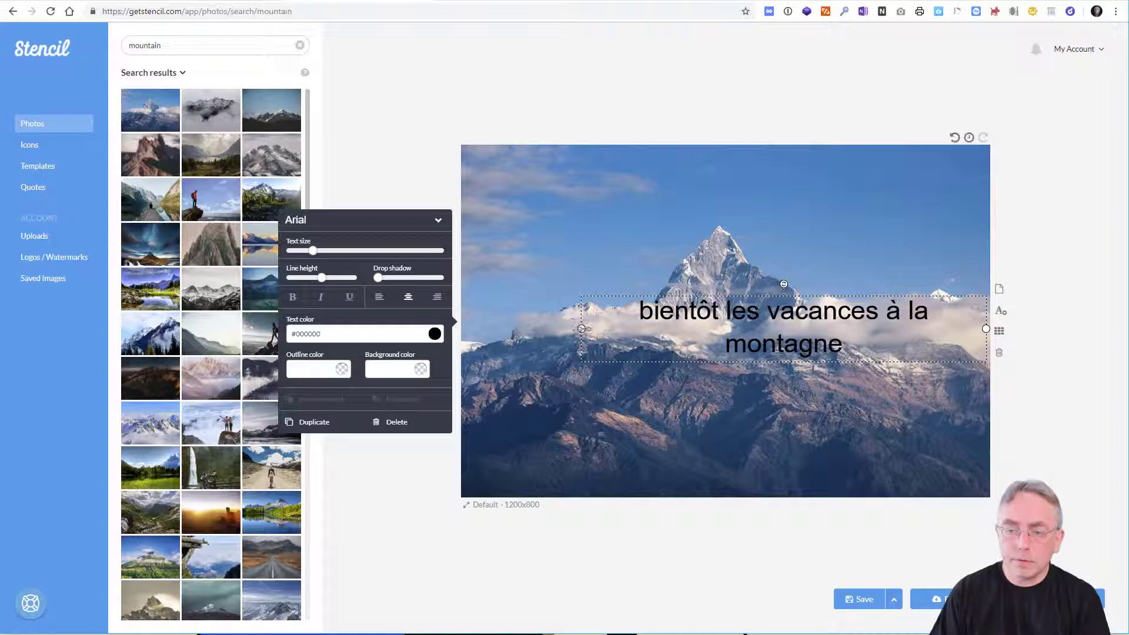
drag(581, 329, 534, 329)
drag(758, 316, 731, 333)
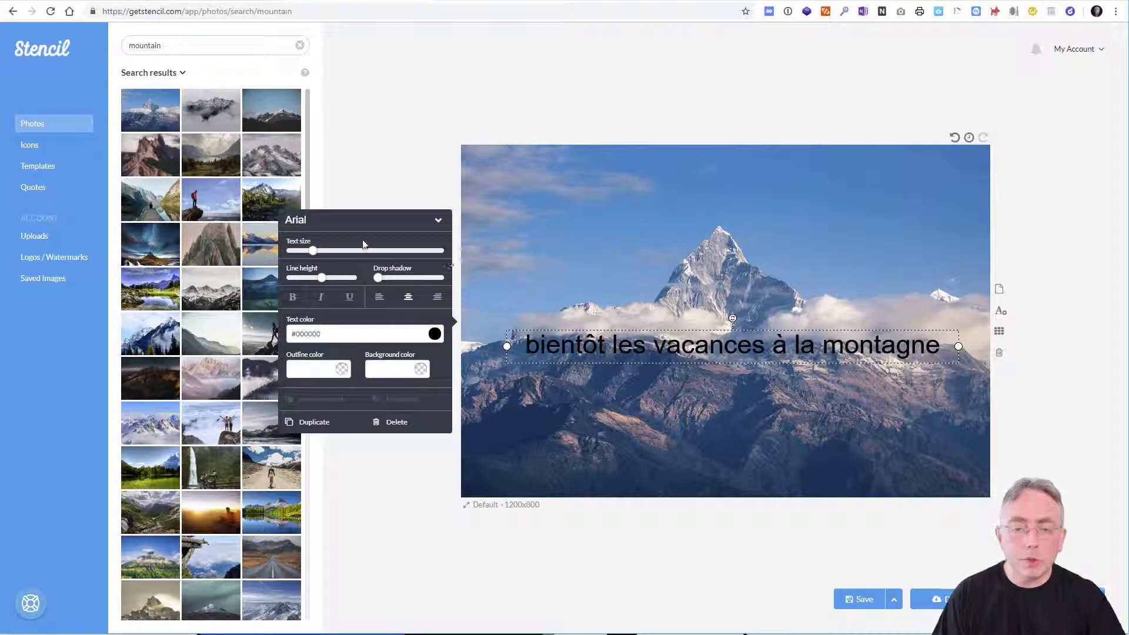
- Enlarge the caption text and change its font to Luckiest Guy
drag(313, 251, 339, 252)
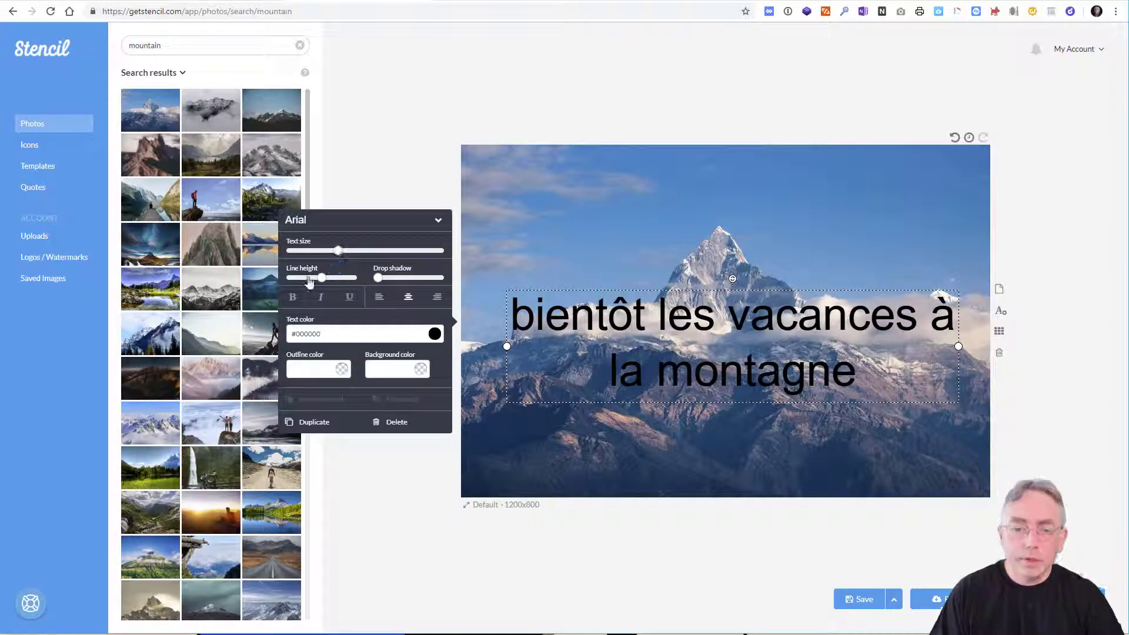
click(348, 222)
scroll(379, 338, down, 5)
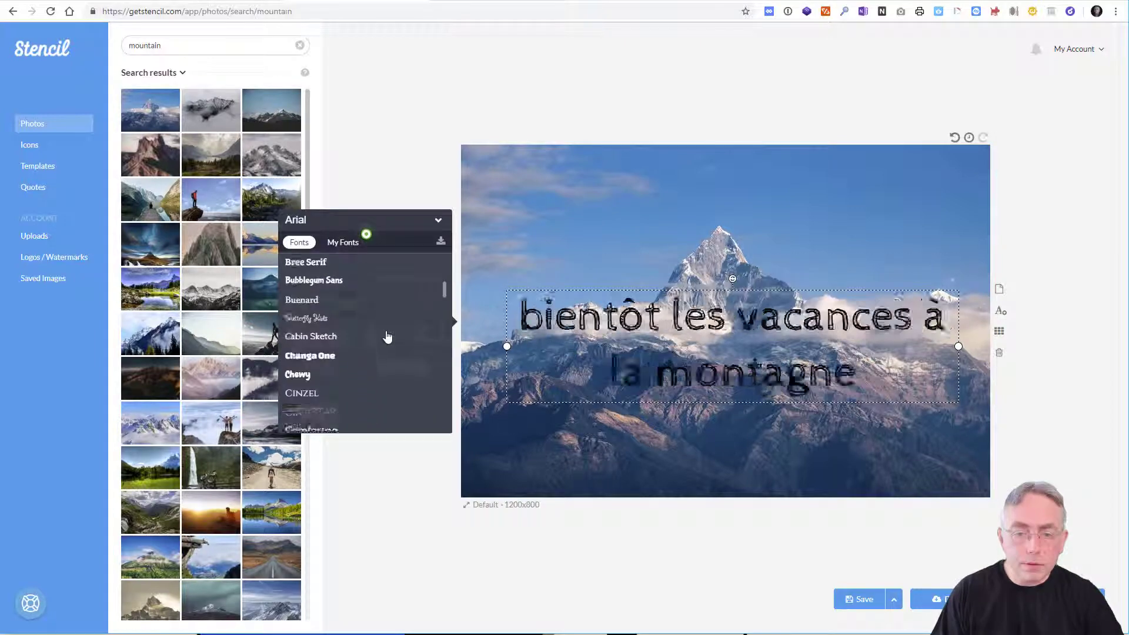
scroll(379, 337, down, 10)
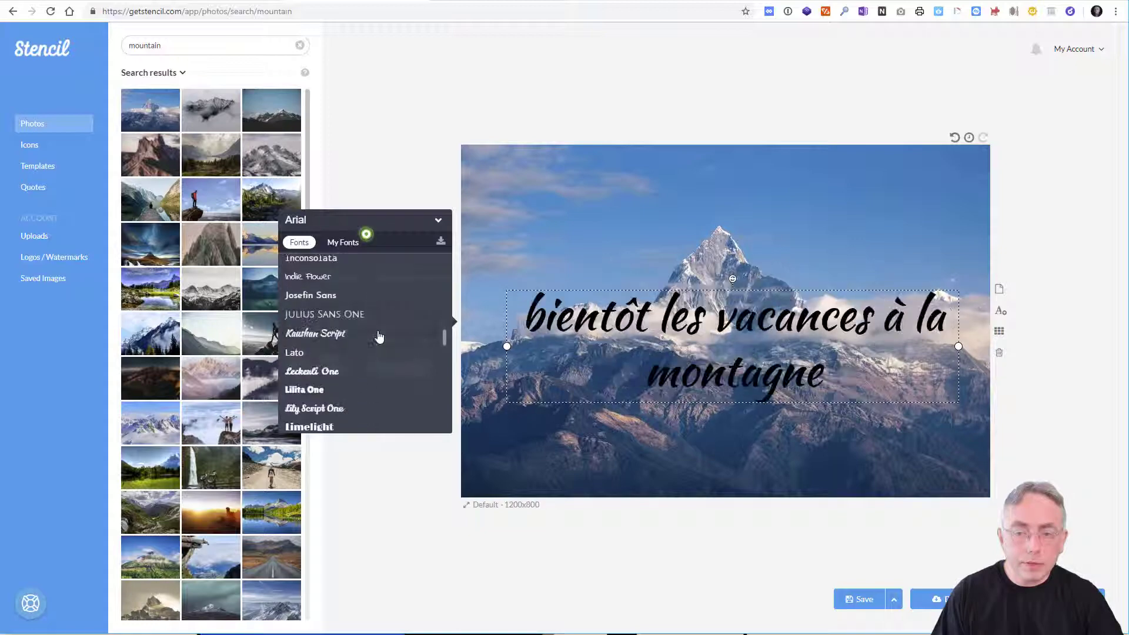
scroll(347, 332, down, 3)
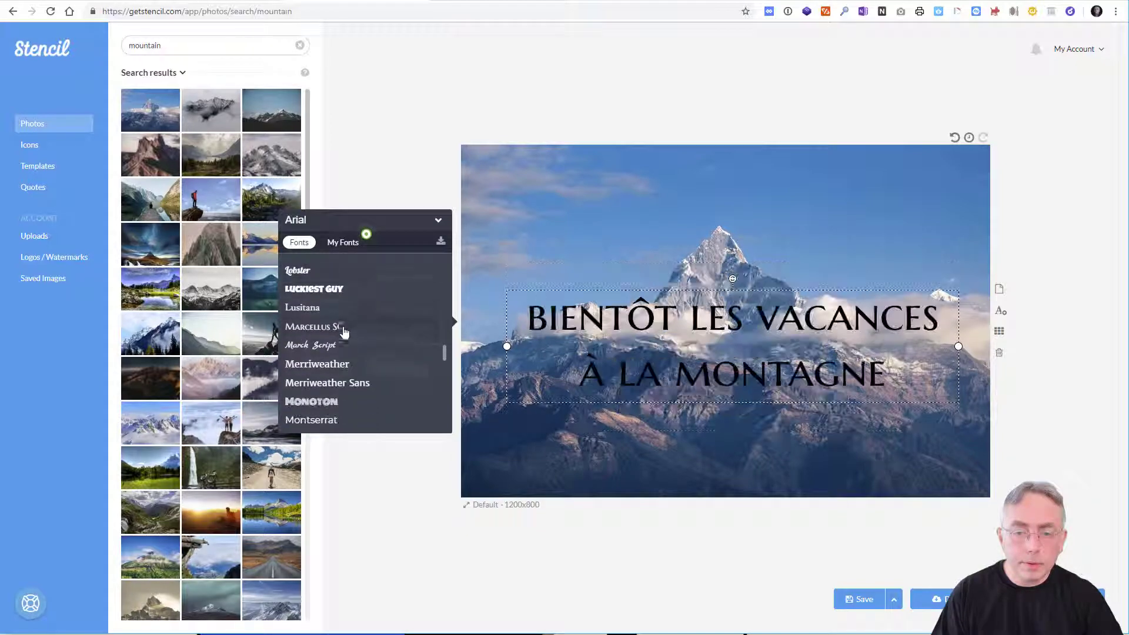
click(301, 288)
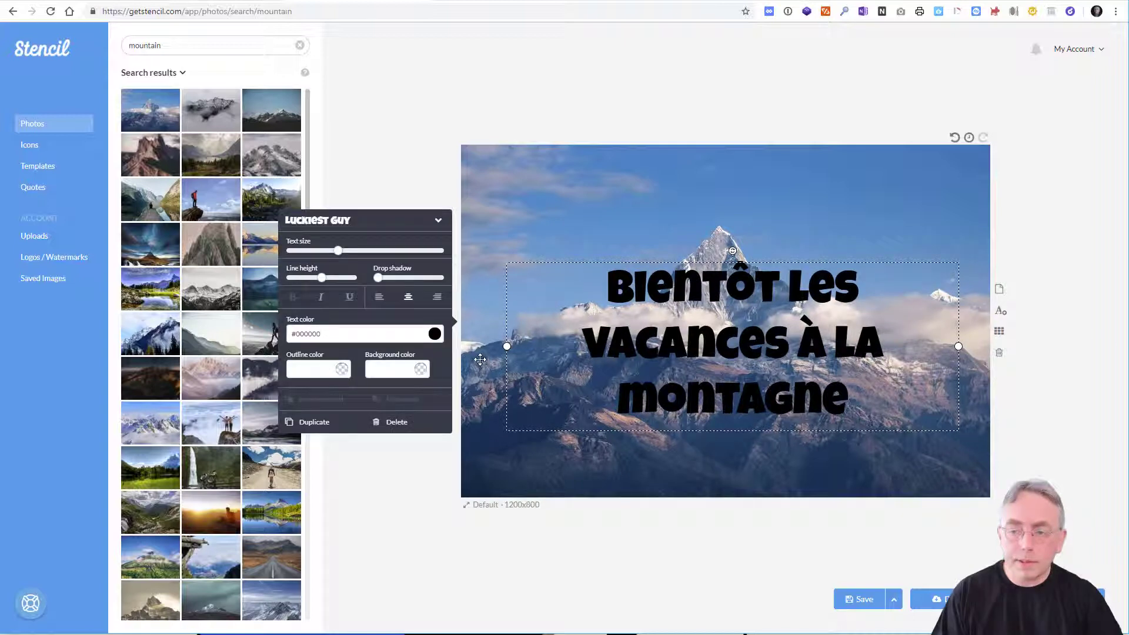
- Color the caption text light turquoise and give it a red outline, #c72a2a
click(433, 332)
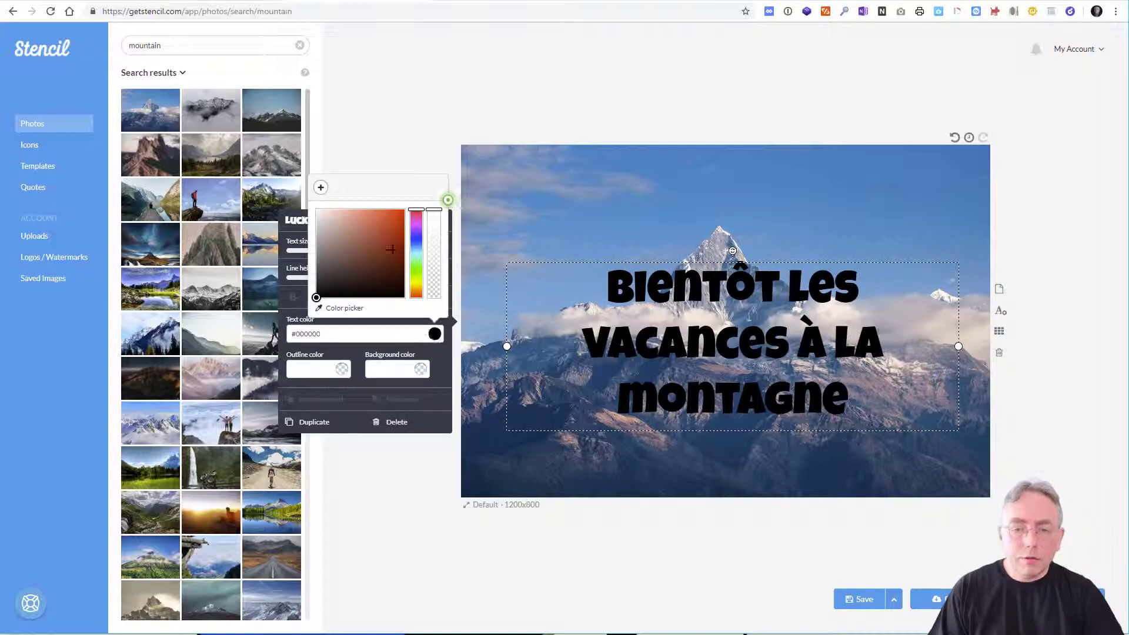
click(414, 254)
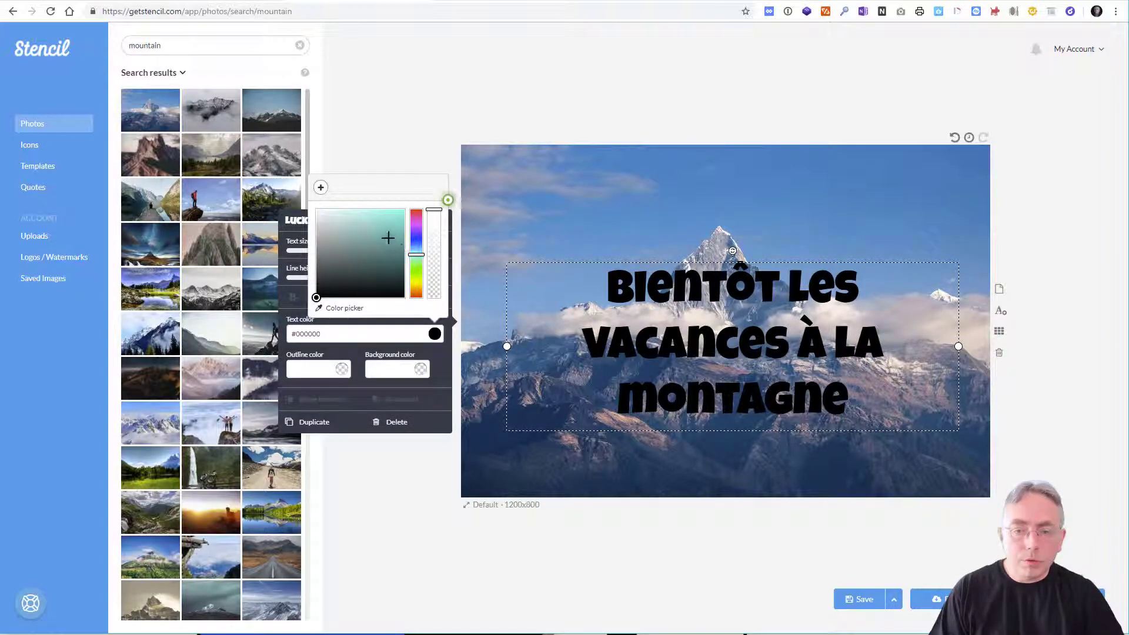
click(386, 228)
drag(383, 215, 371, 214)
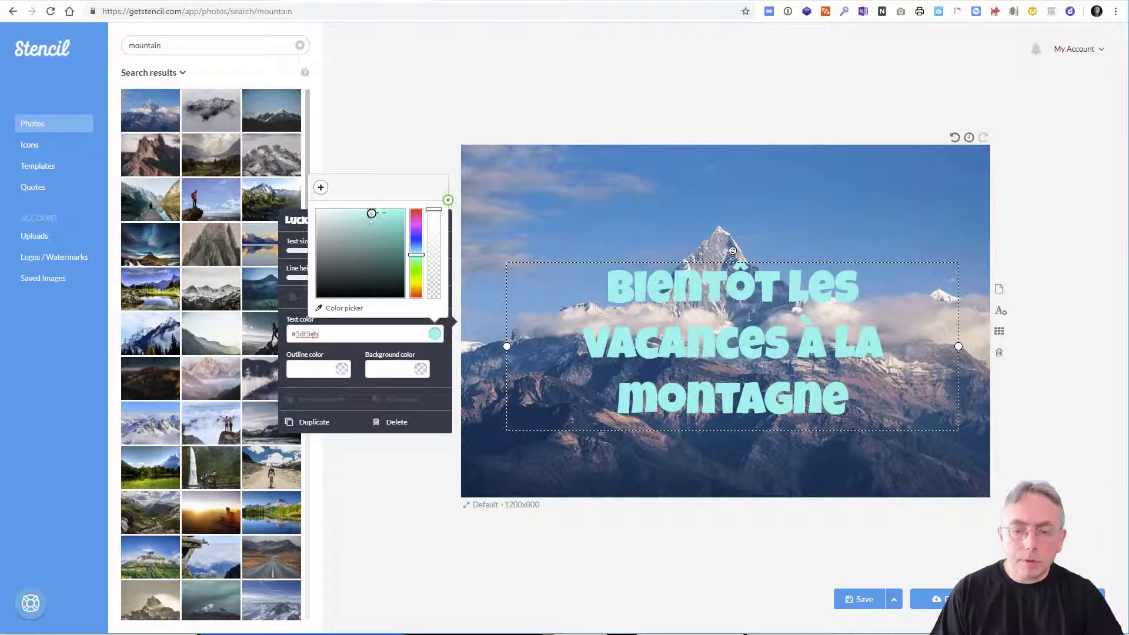
click(342, 369)
click(294, 264)
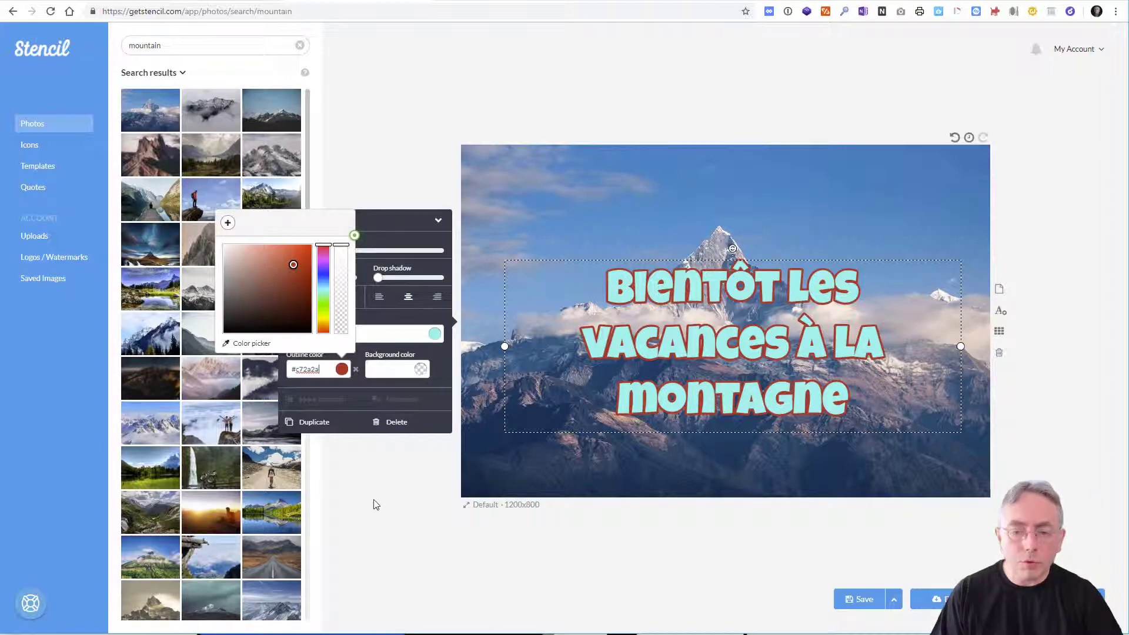
click(372, 464)
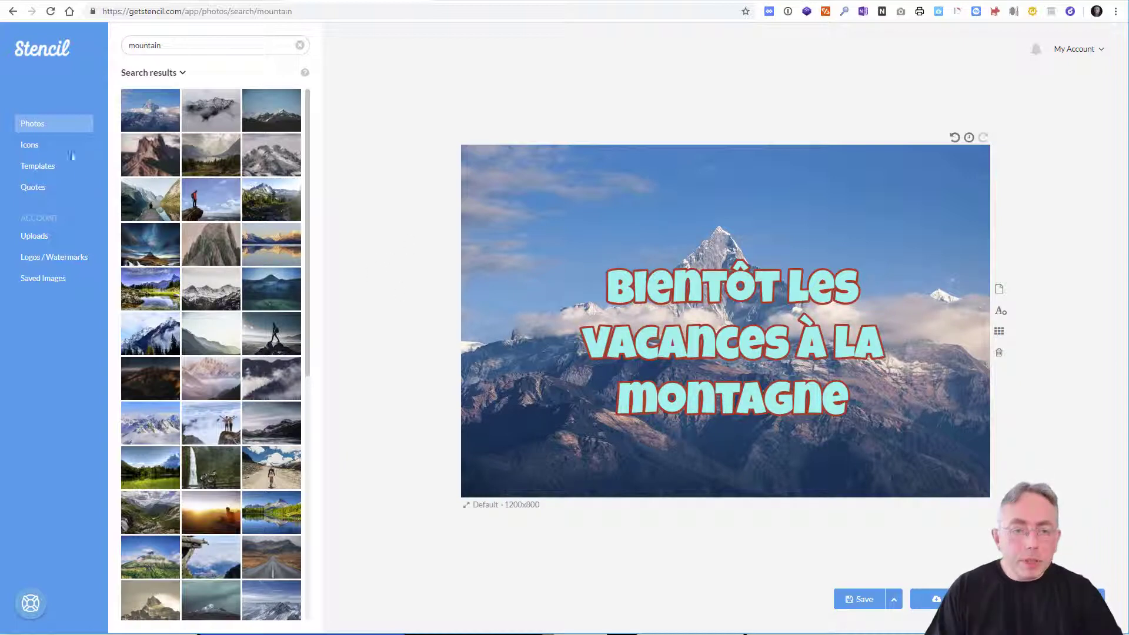
- Search the icon library for "snow" and place the light blue snowflake, slightly enlarged, in the photo's upper-left corner
click(40, 147)
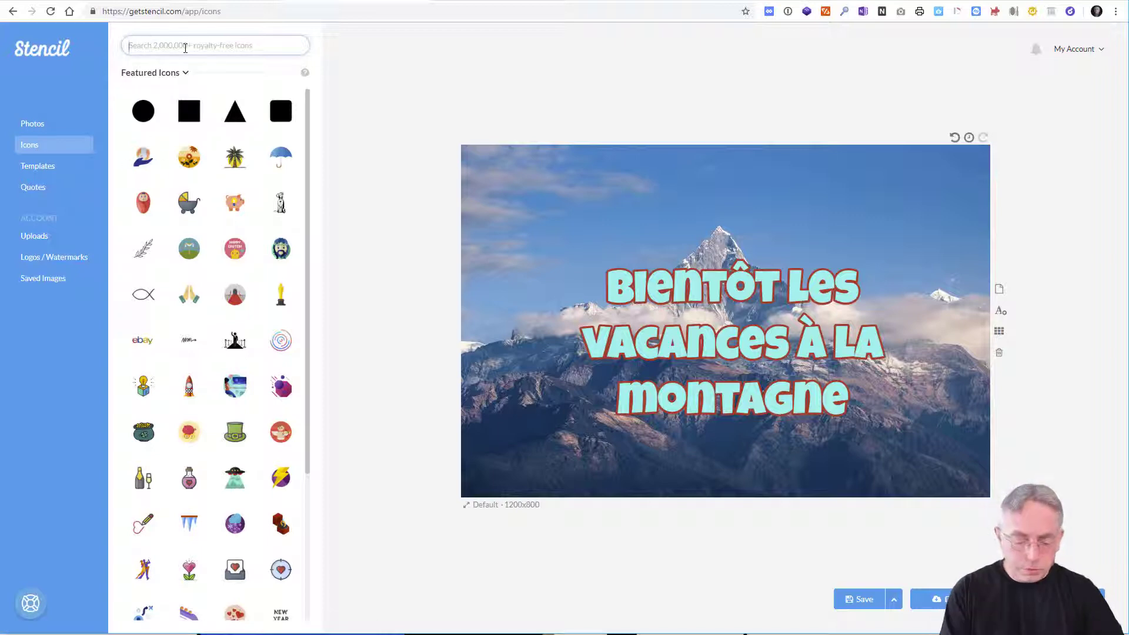
text(snow)
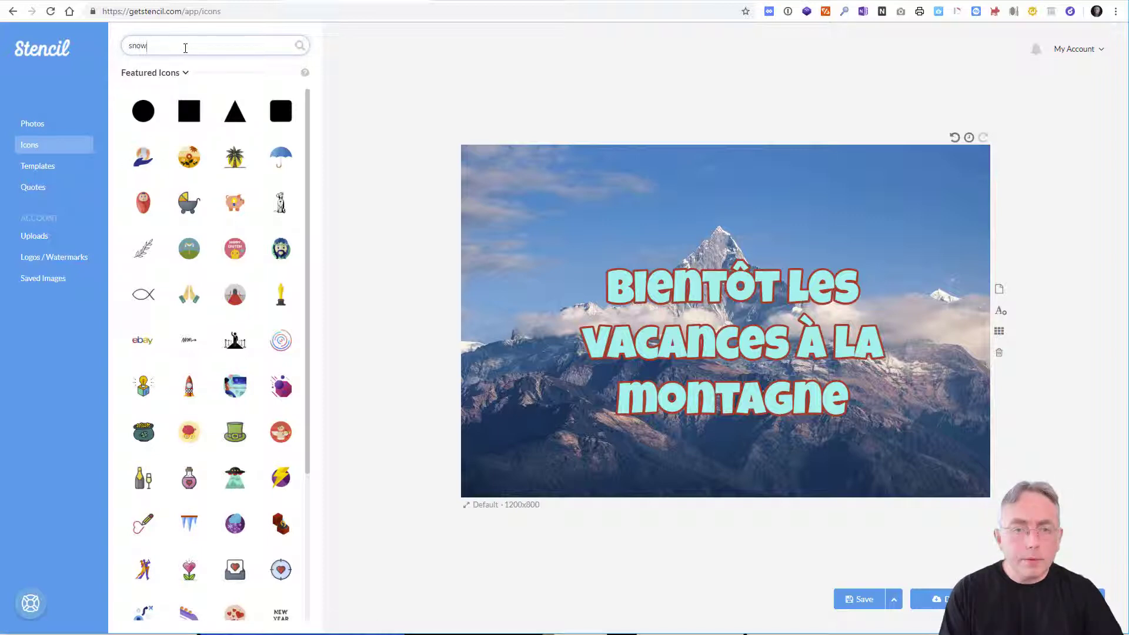
key(Return)
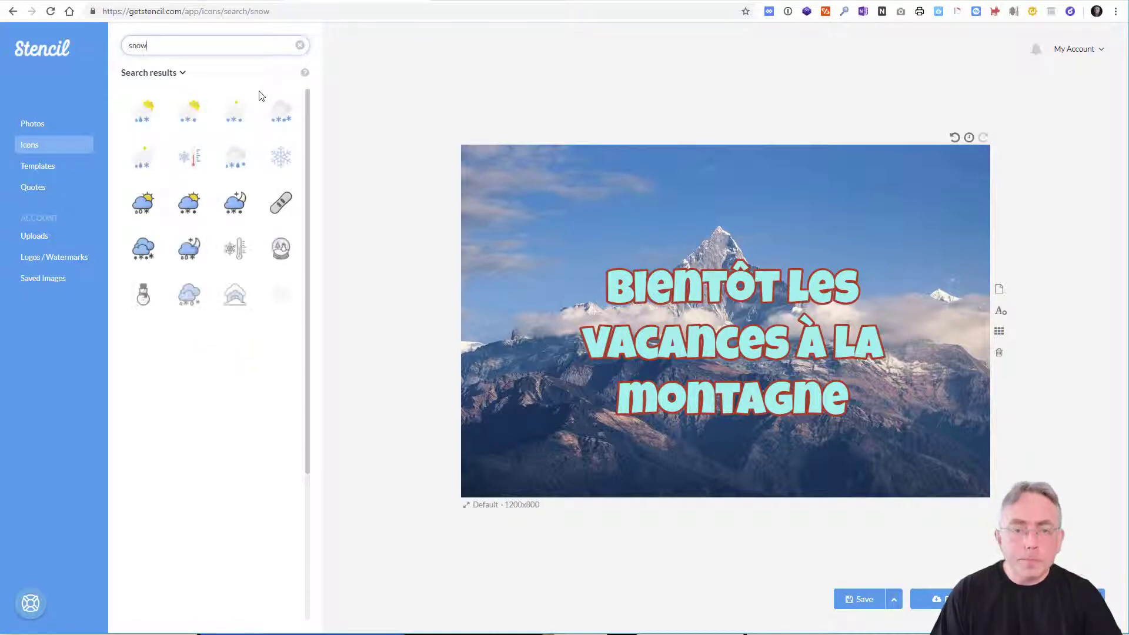
drag(280, 158, 517, 203)
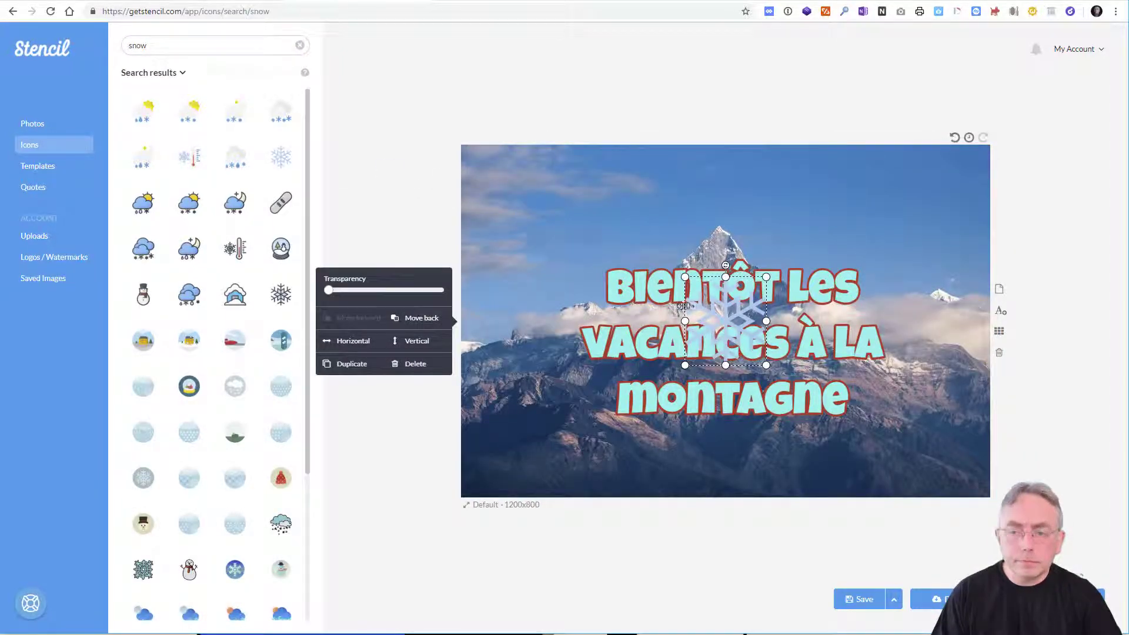
drag(682, 305, 587, 259)
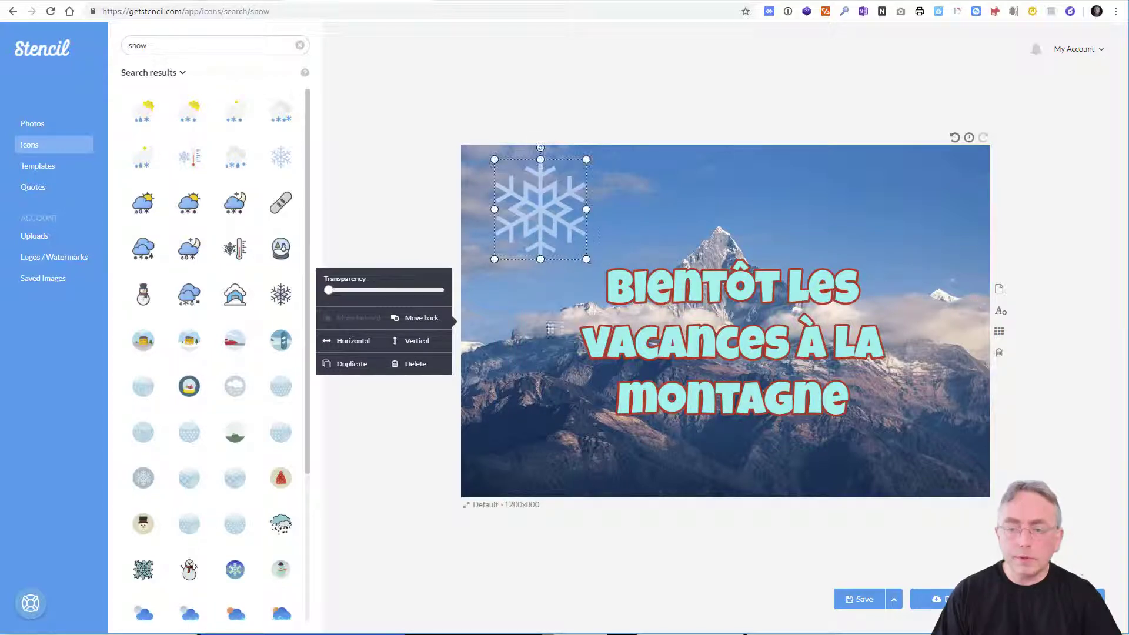
click(390, 474)
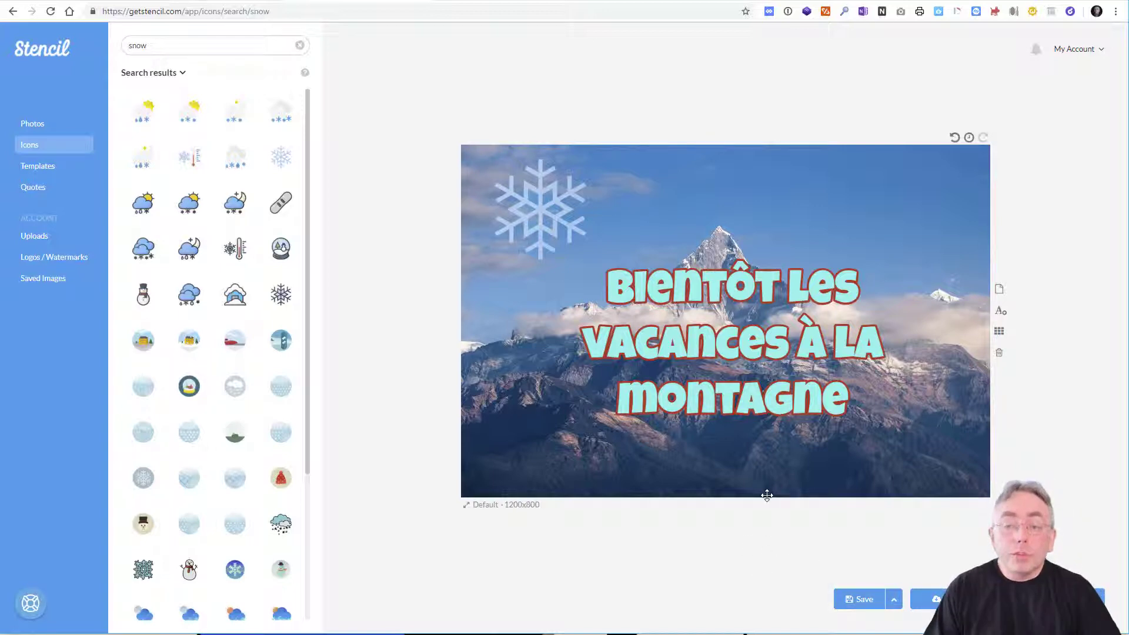
- Look through the preset canvas sizes for posts, ads and headers
click(515, 508)
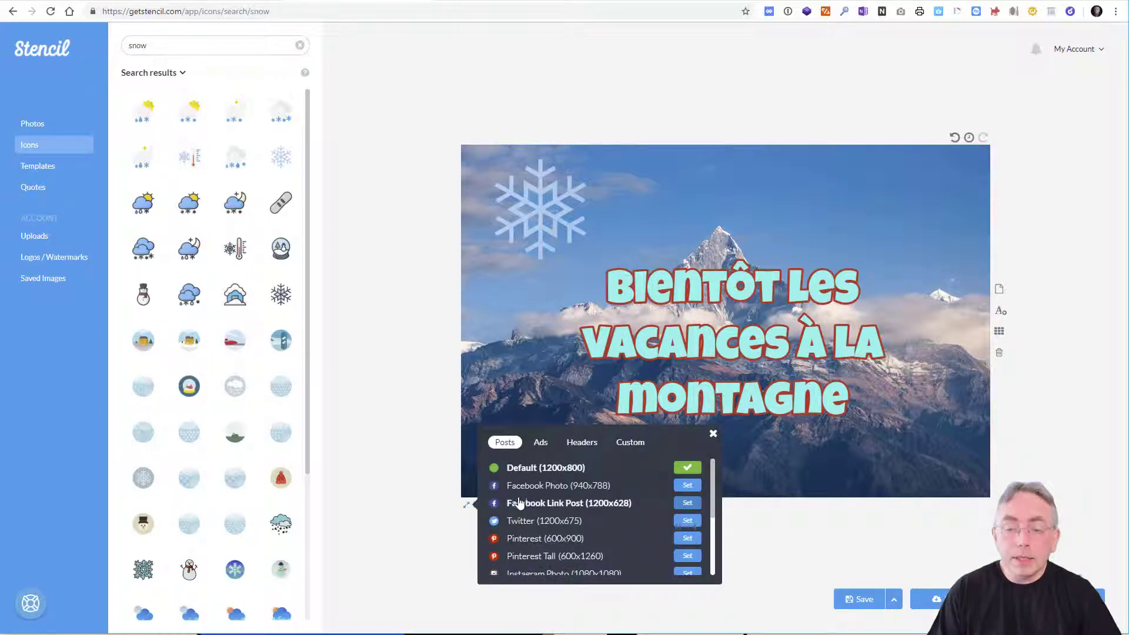
scroll(570, 514, down, 2)
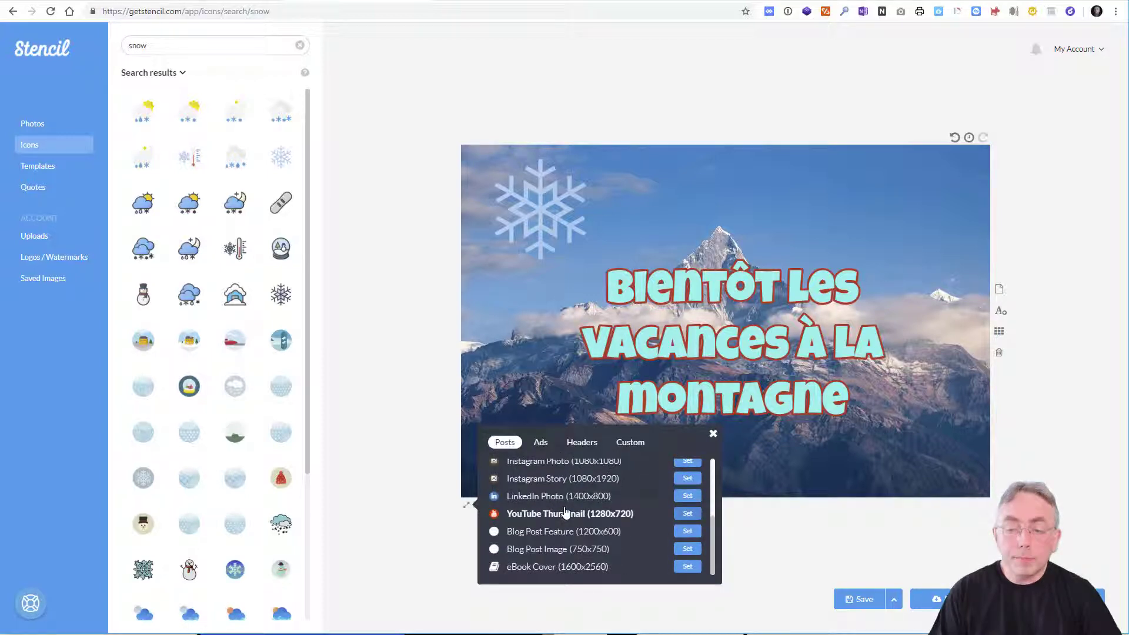
scroll(556, 533, up, 3)
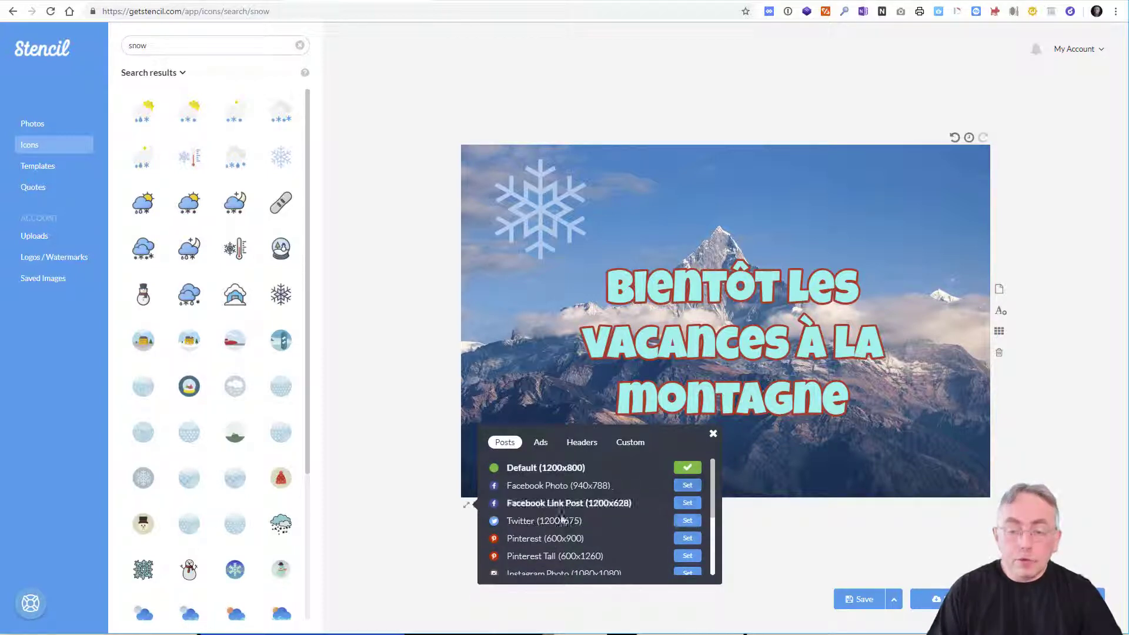
scroll(559, 544, down, 1)
scroll(559, 544, down, 1)
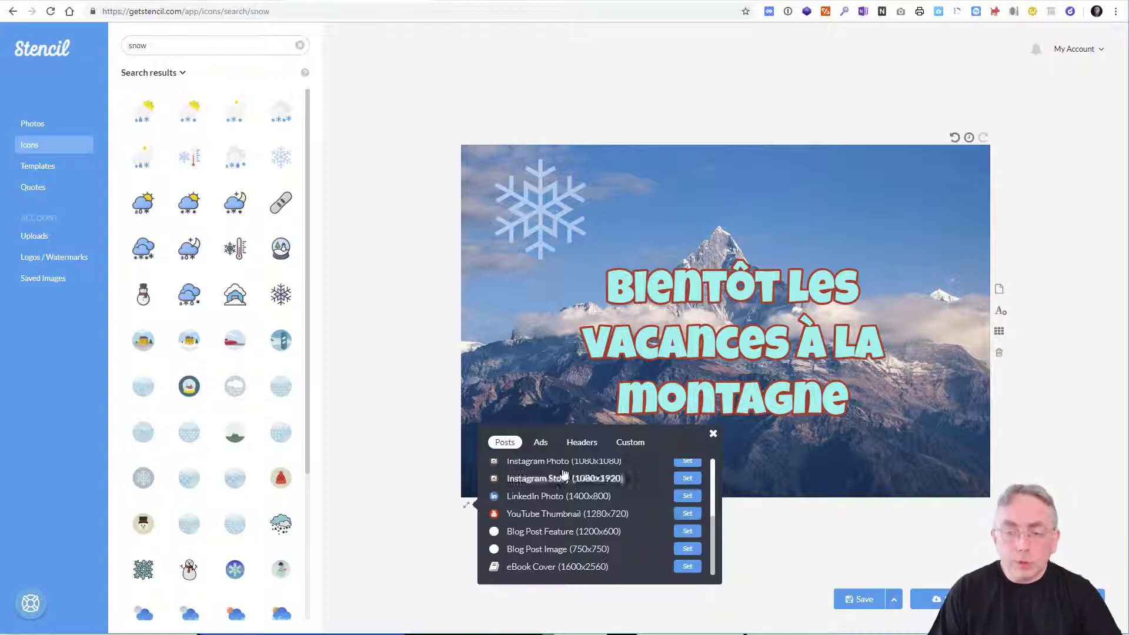
click(540, 442)
scroll(594, 504, down, 3)
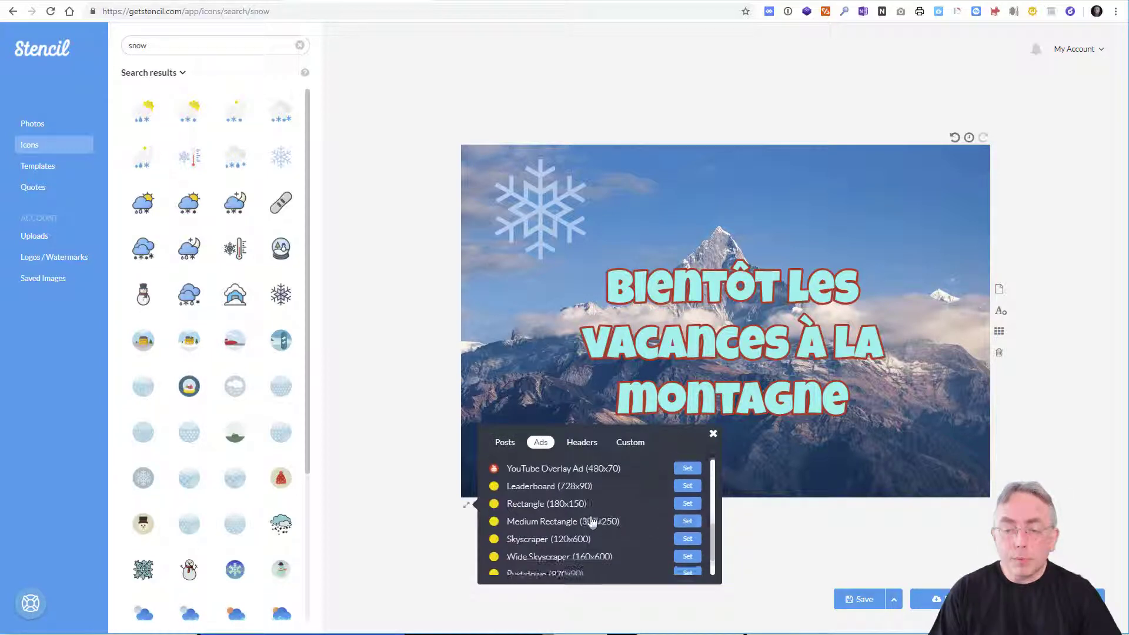
scroll(594, 519, up, 2)
click(584, 444)
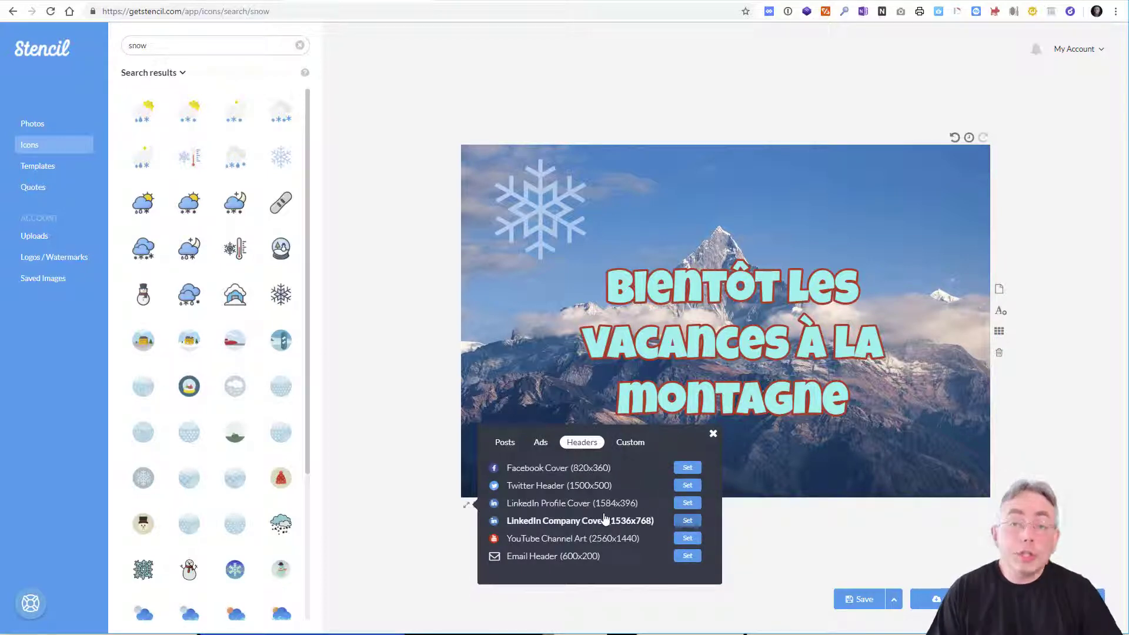
- Add a custom image size named "fsdfsdfsd" at 800 by 350 px and apply it to the canvas
click(630, 445)
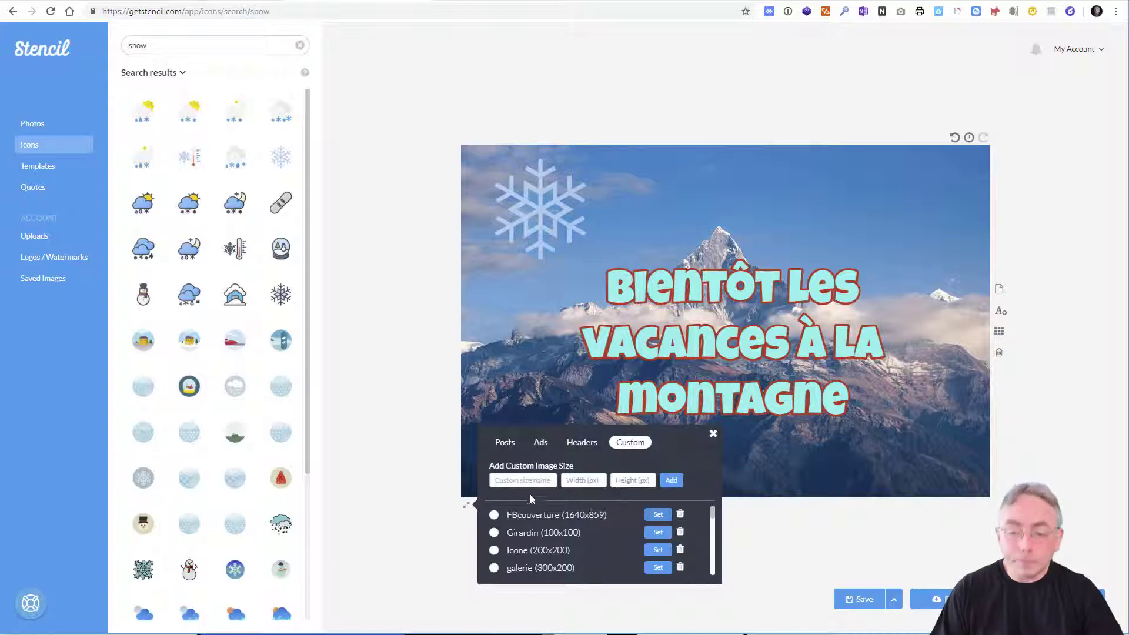
click(529, 481)
text(fsdfsdfsd)
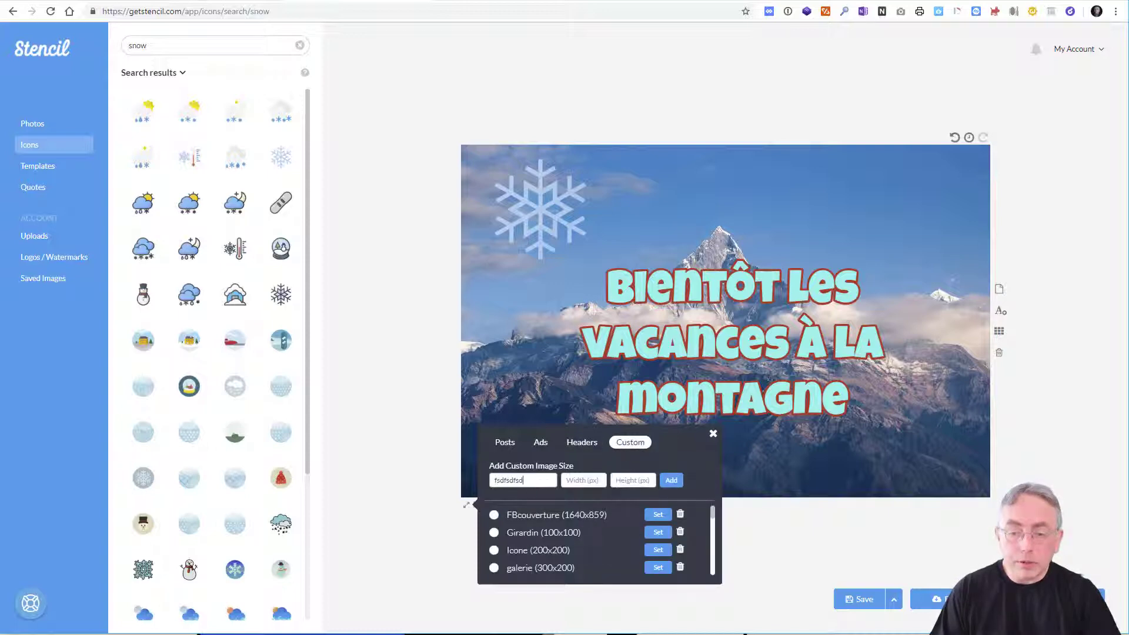
click(574, 478)
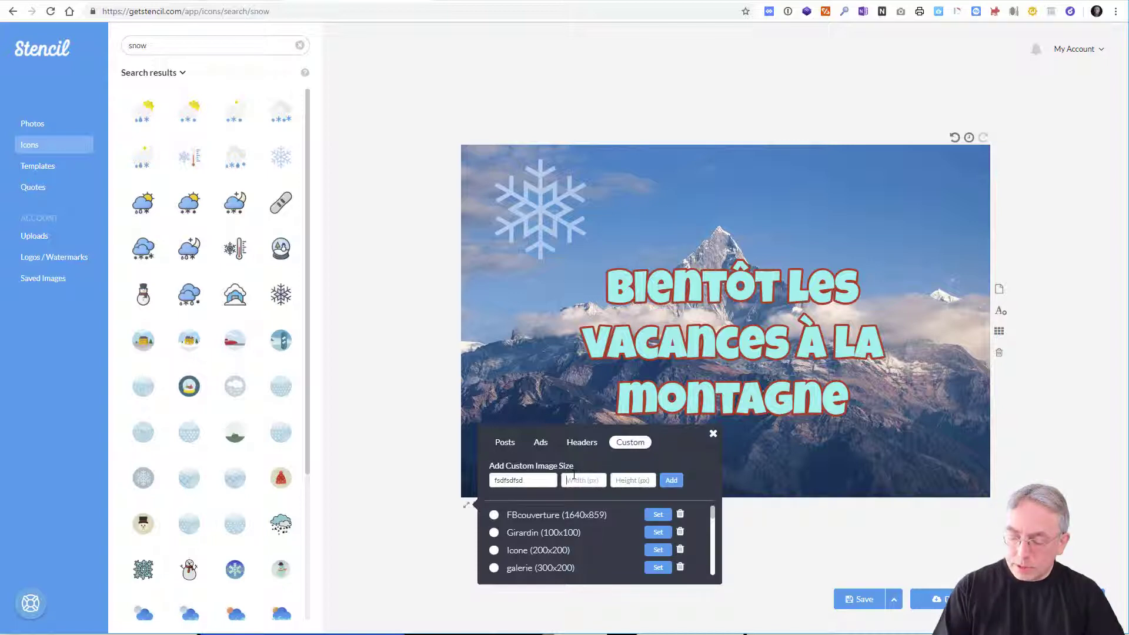
text(800)
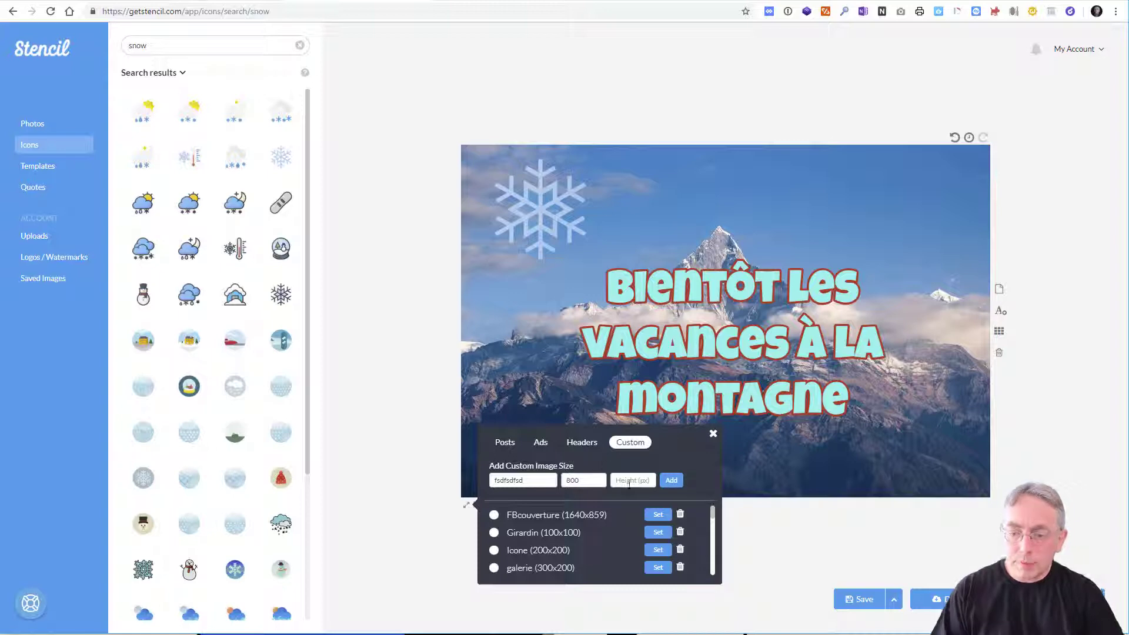
click(626, 483)
text(350)
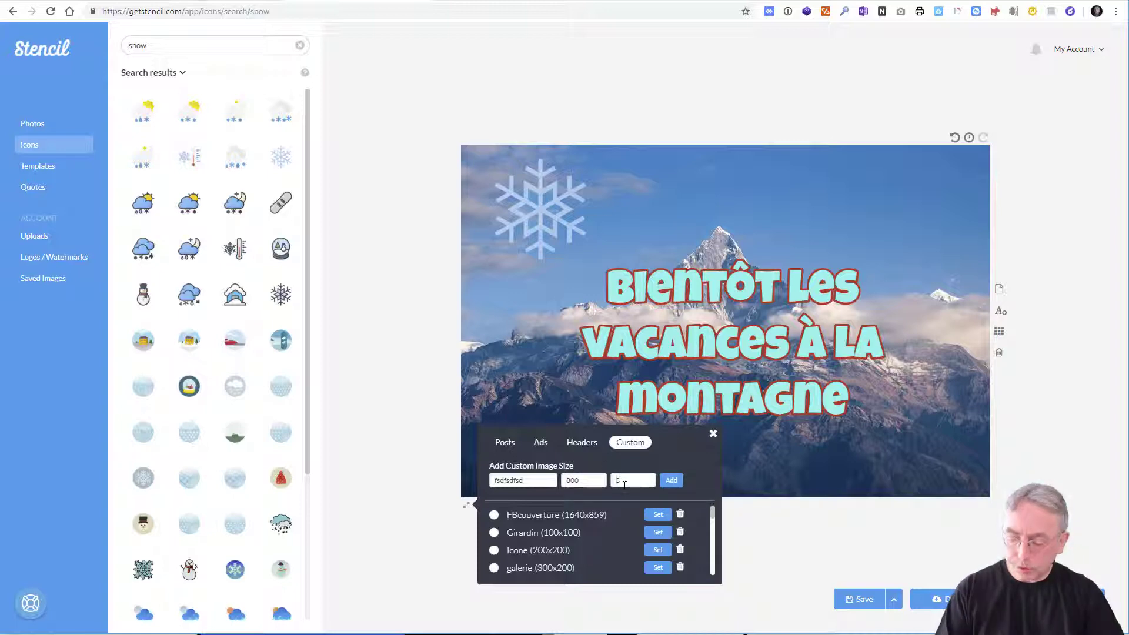
click(672, 480)
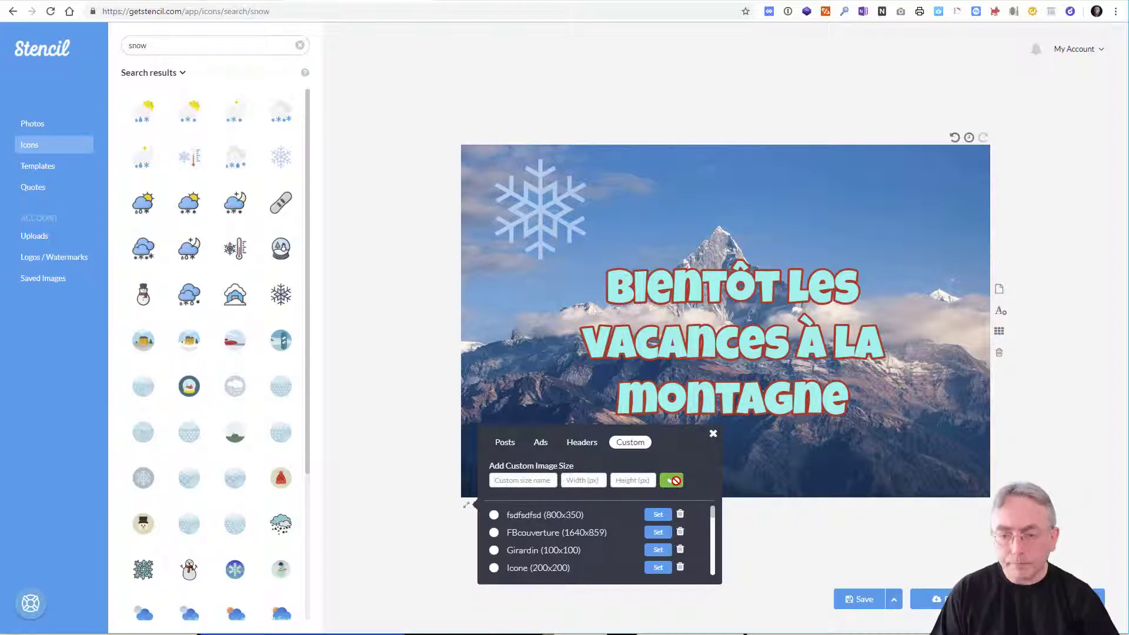
click(566, 520)
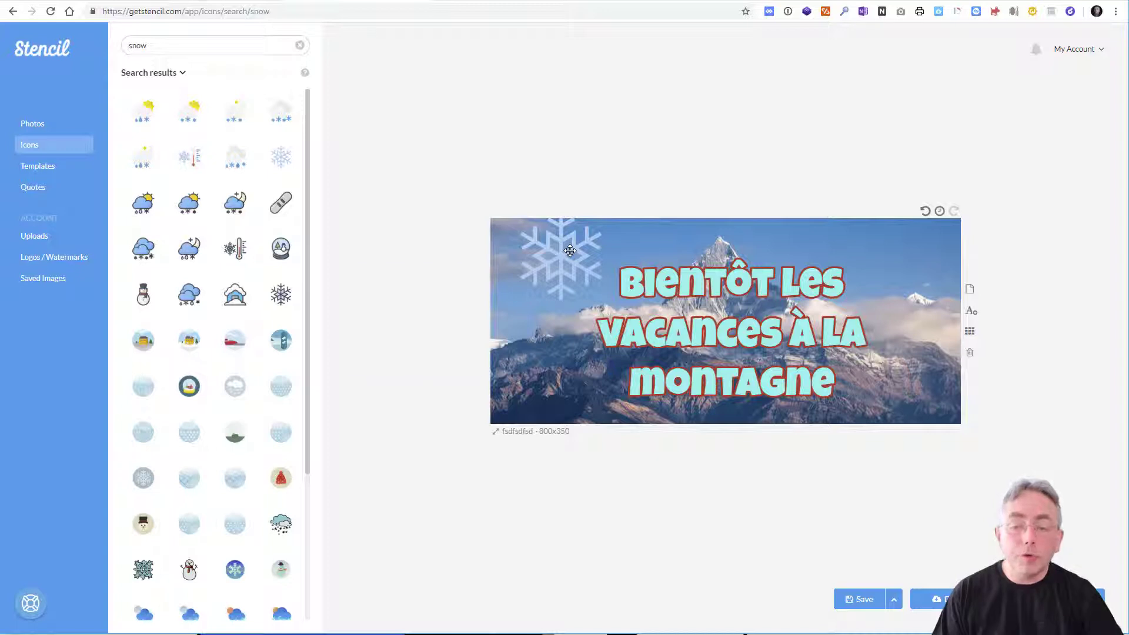
- Move the snowflake fully inside the resized image's upper-left corner and shrink it to clear the caption
drag(570, 251, 548, 261)
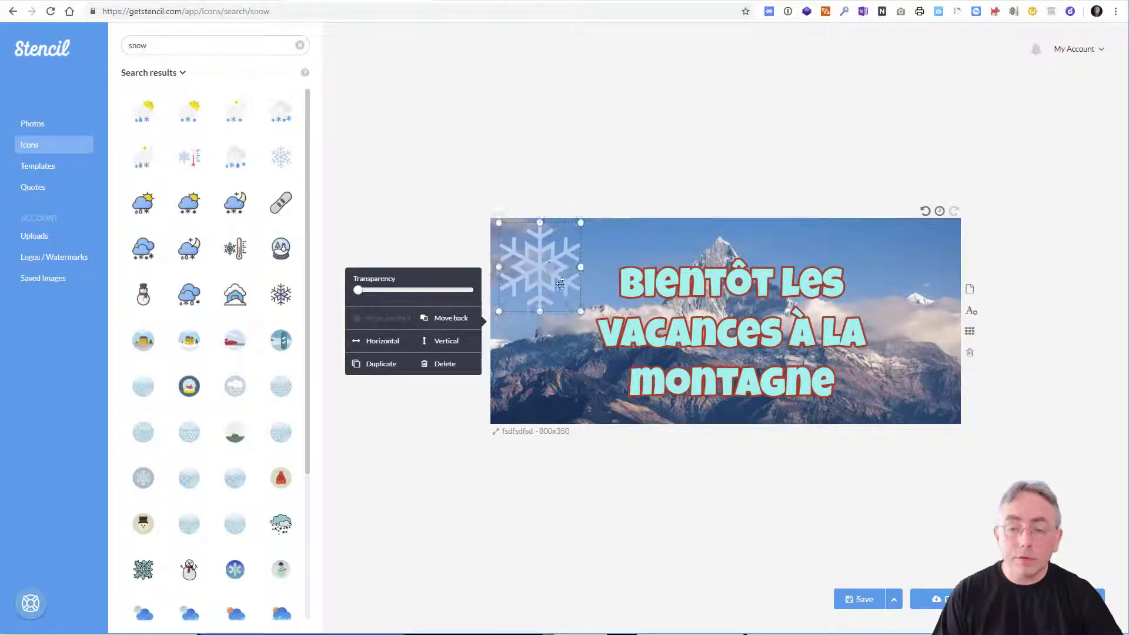
drag(581, 311, 549, 259)
click(641, 491)
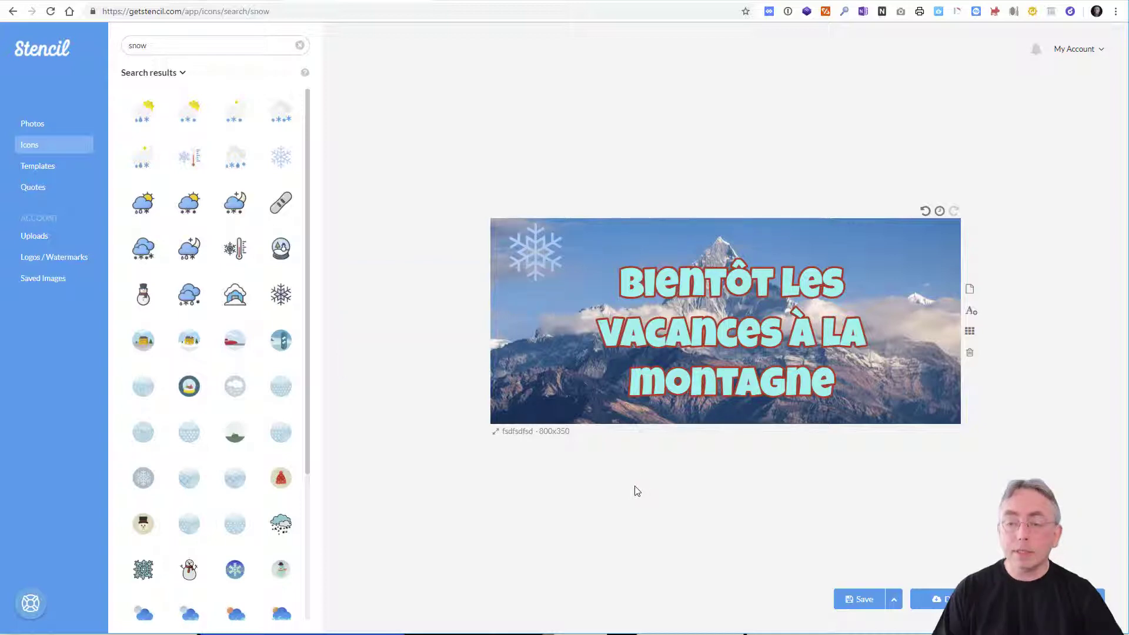